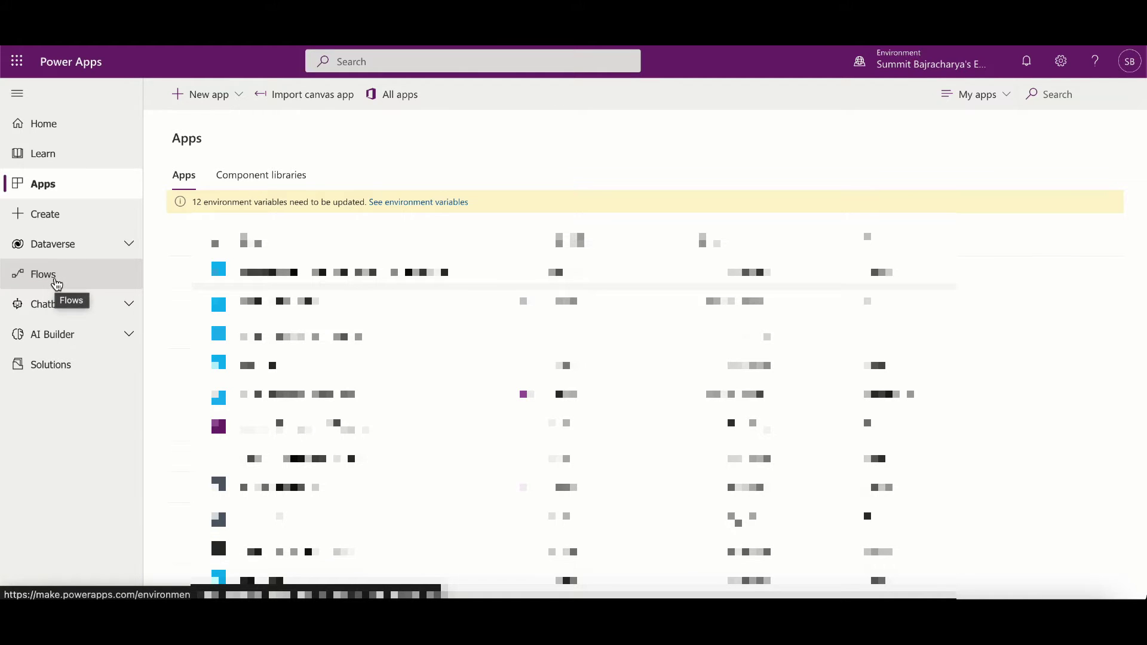
From the Flows page, start a new instant cloud flow built from blank
click(57, 283)
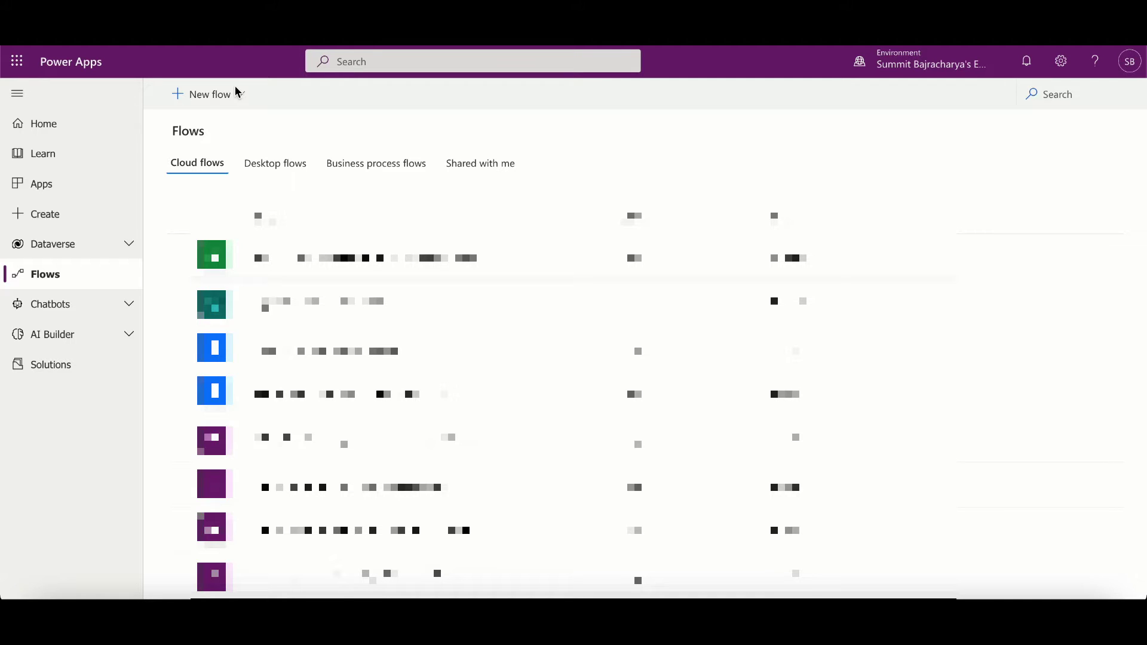
click(220, 101)
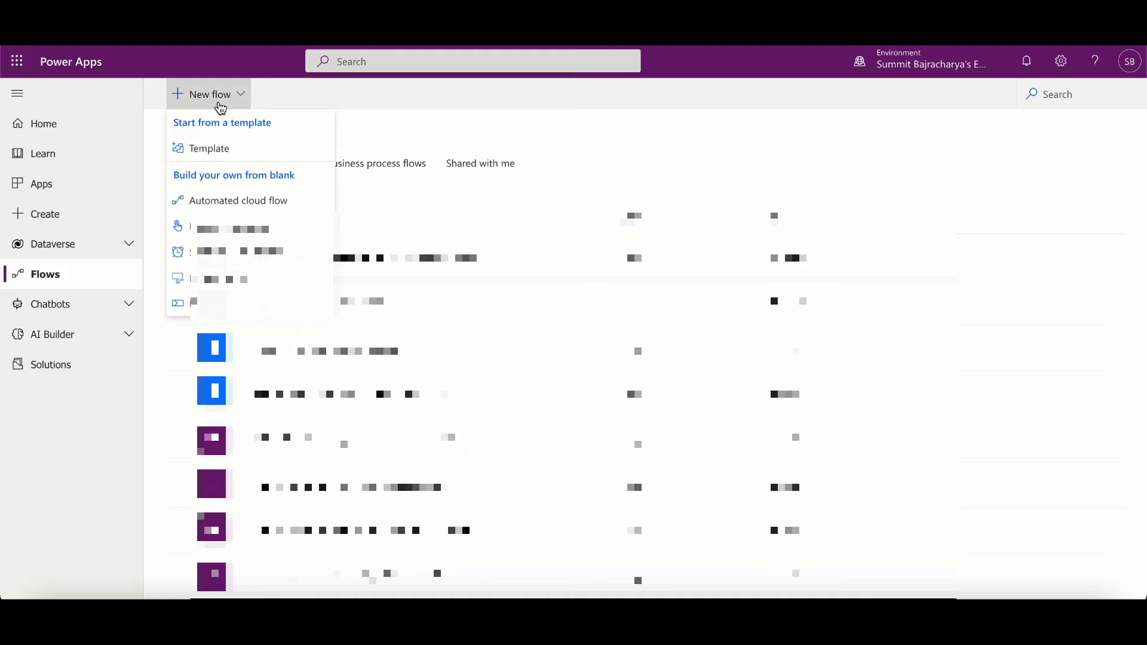
click(236, 227)
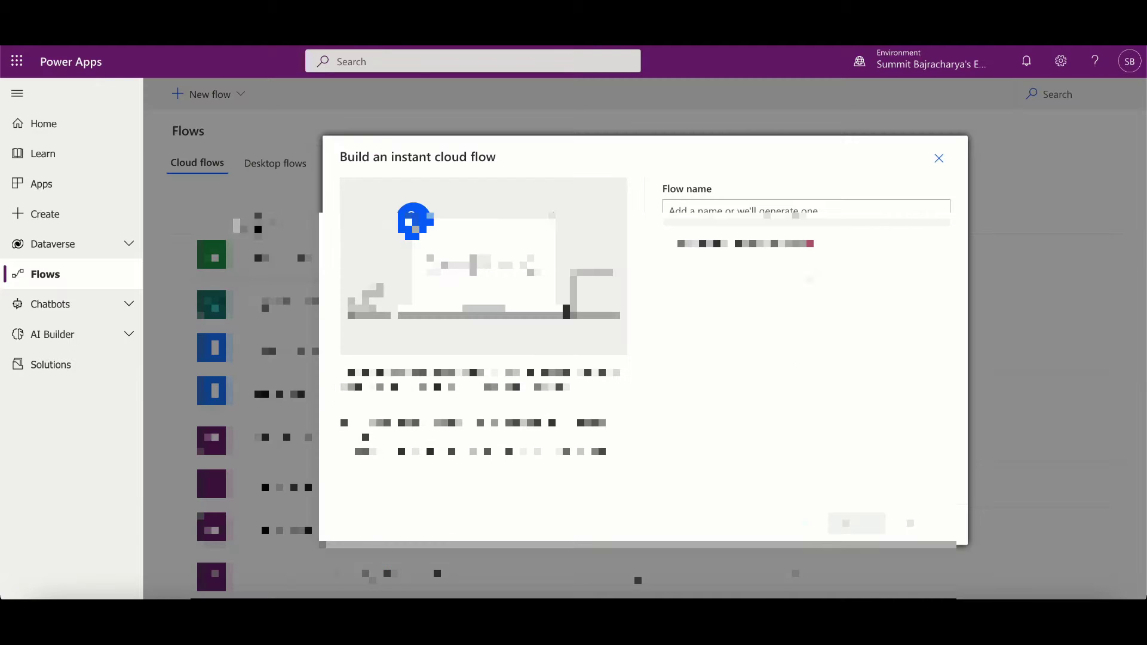
Add an Office 365 Outlook Send an email (V2) action after the manual trigger
click(803, 538)
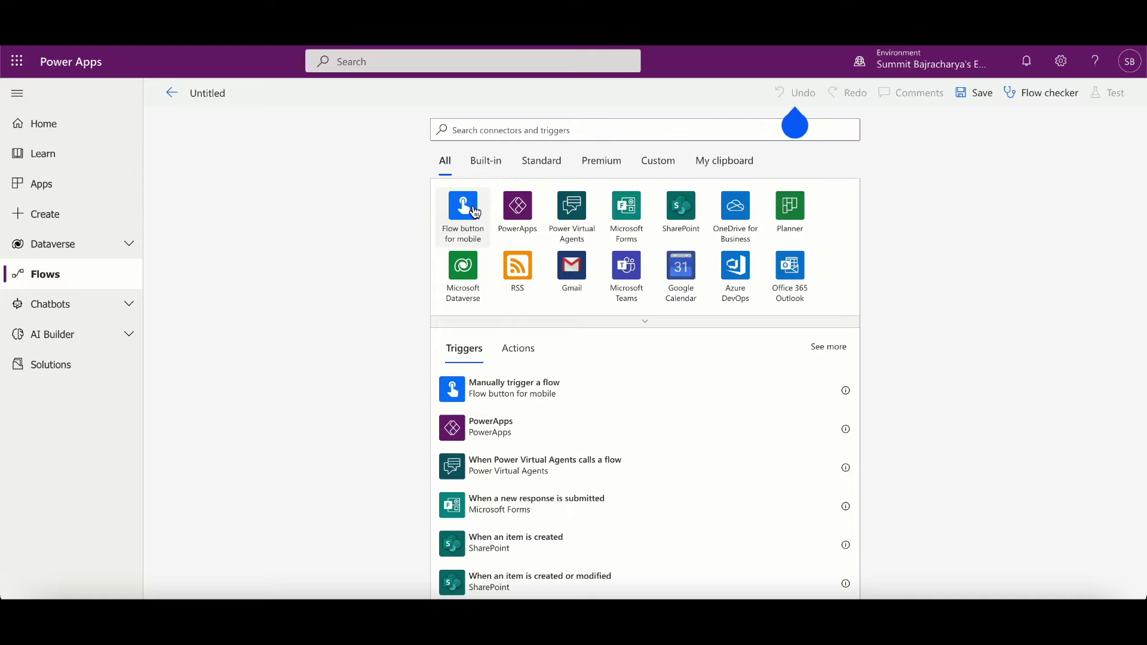
click(600, 254)
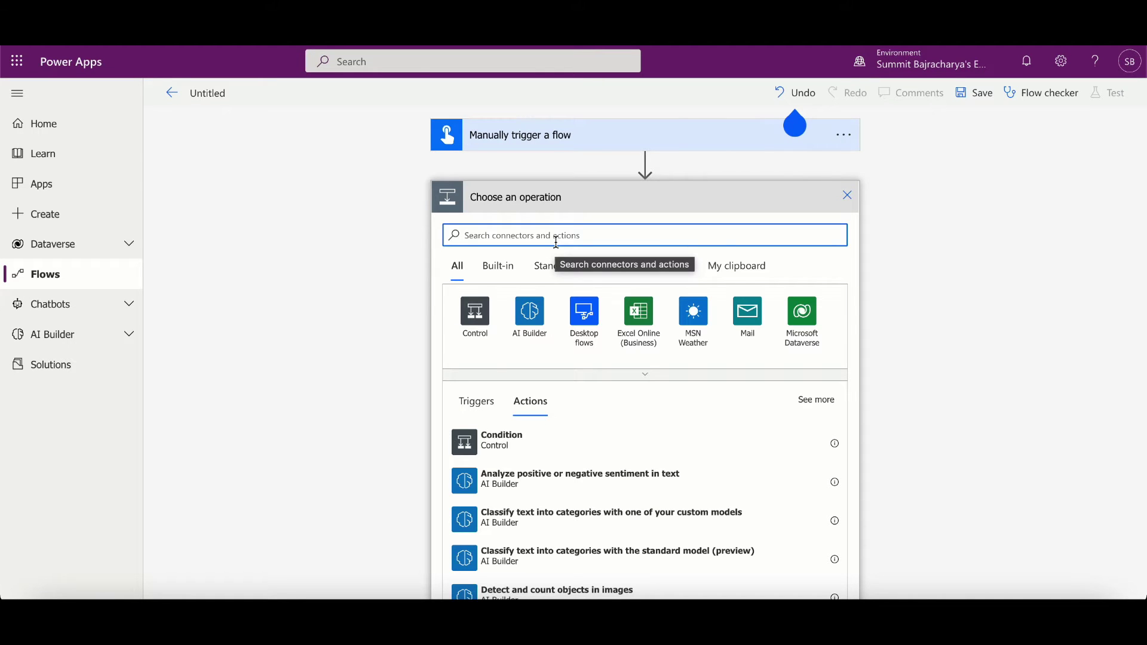
text(send)
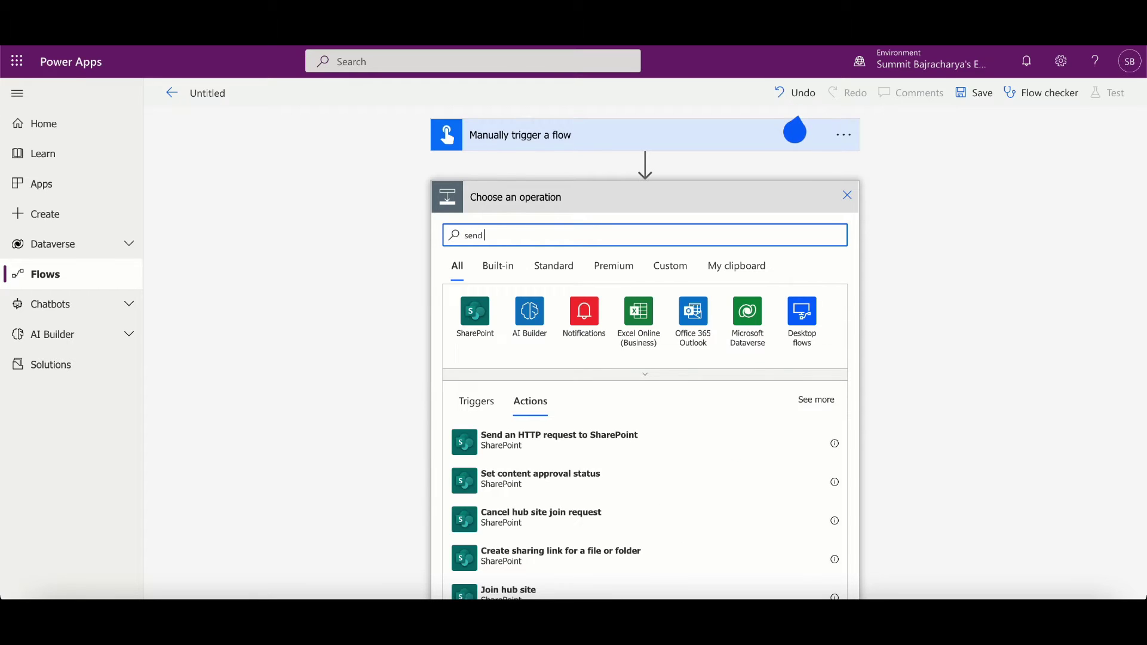
text( email)
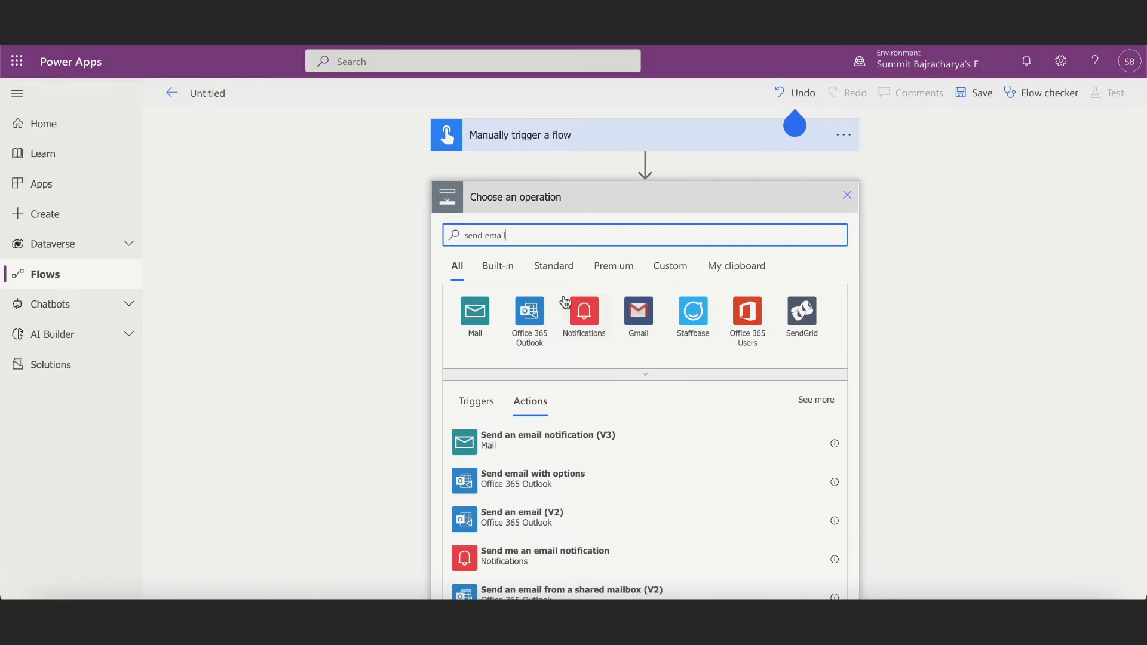
click(529, 310)
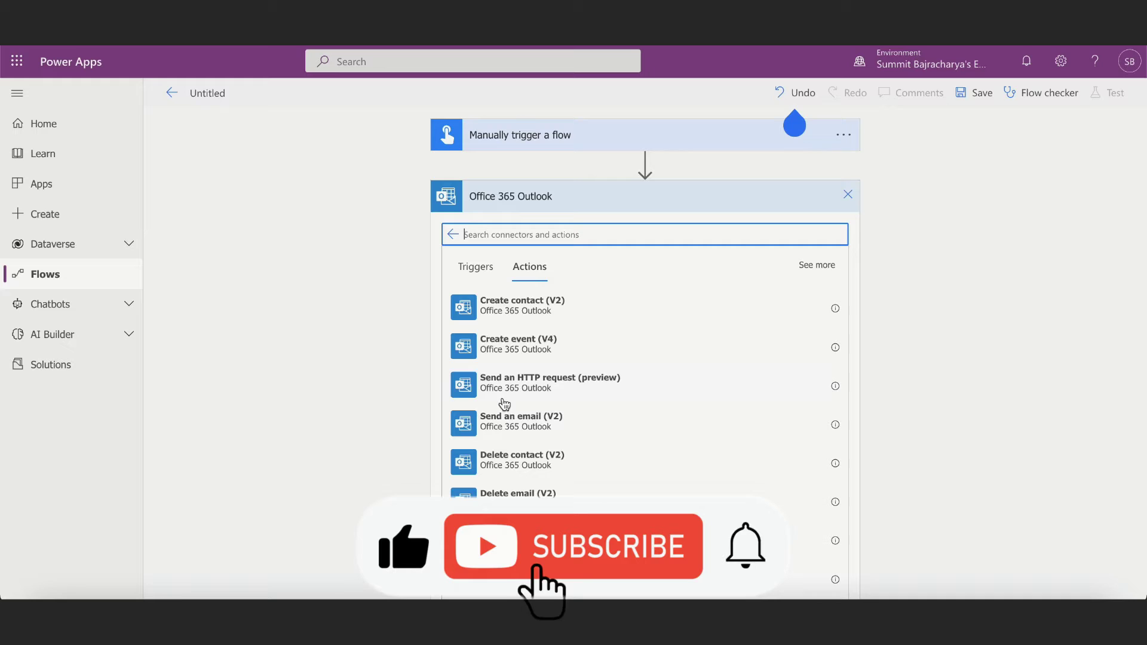
click(530, 422)
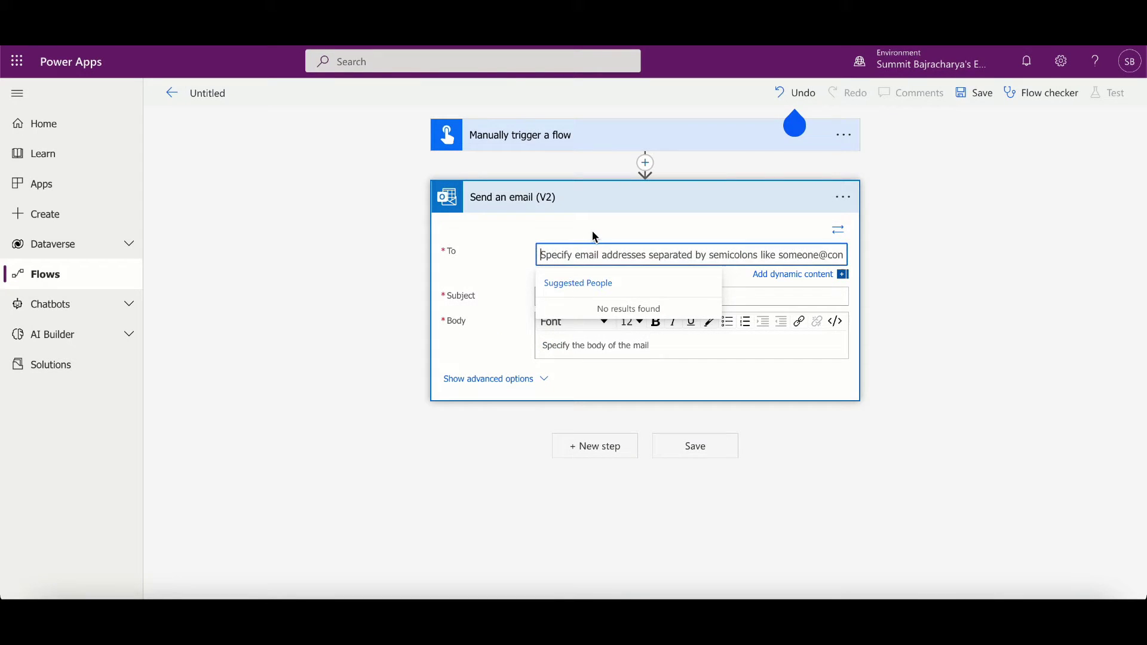
Address the email to the suggested contact, with subject 'Test' and body 'test'
text(sum)
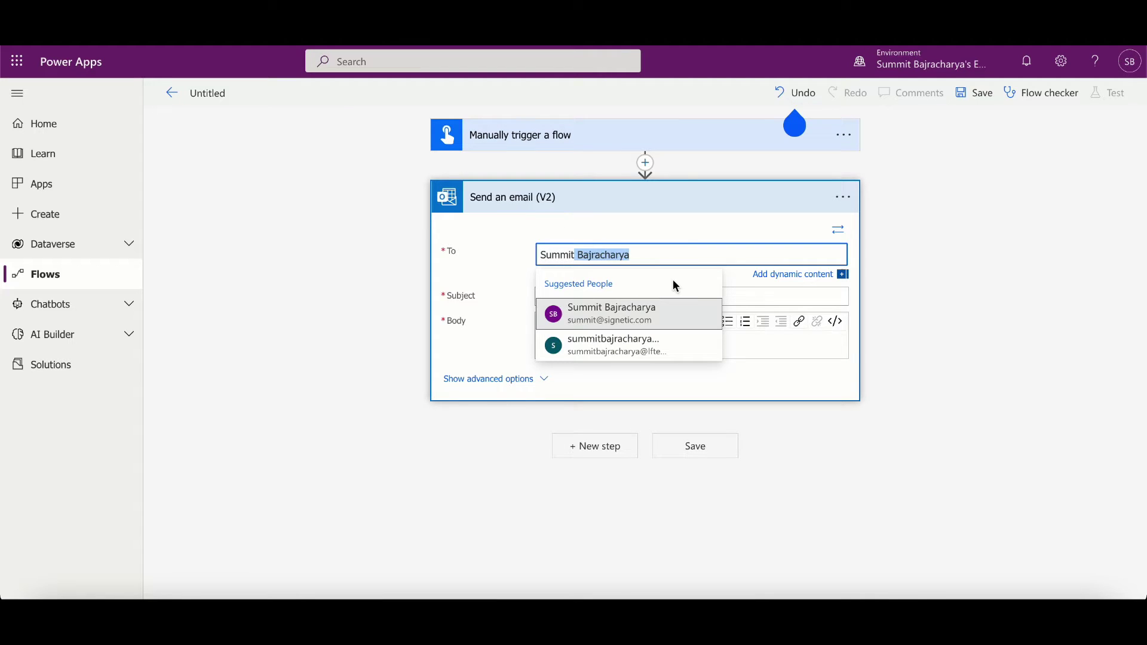
click(651, 314)
click(589, 295)
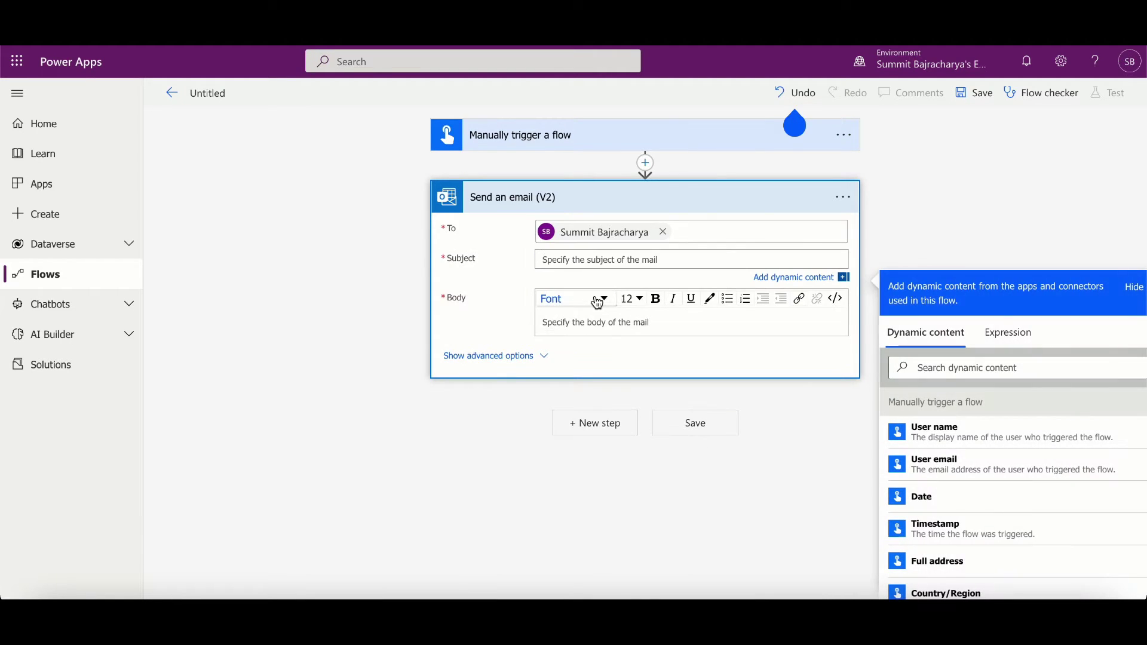
text(Test)
click(599, 317)
text(test)
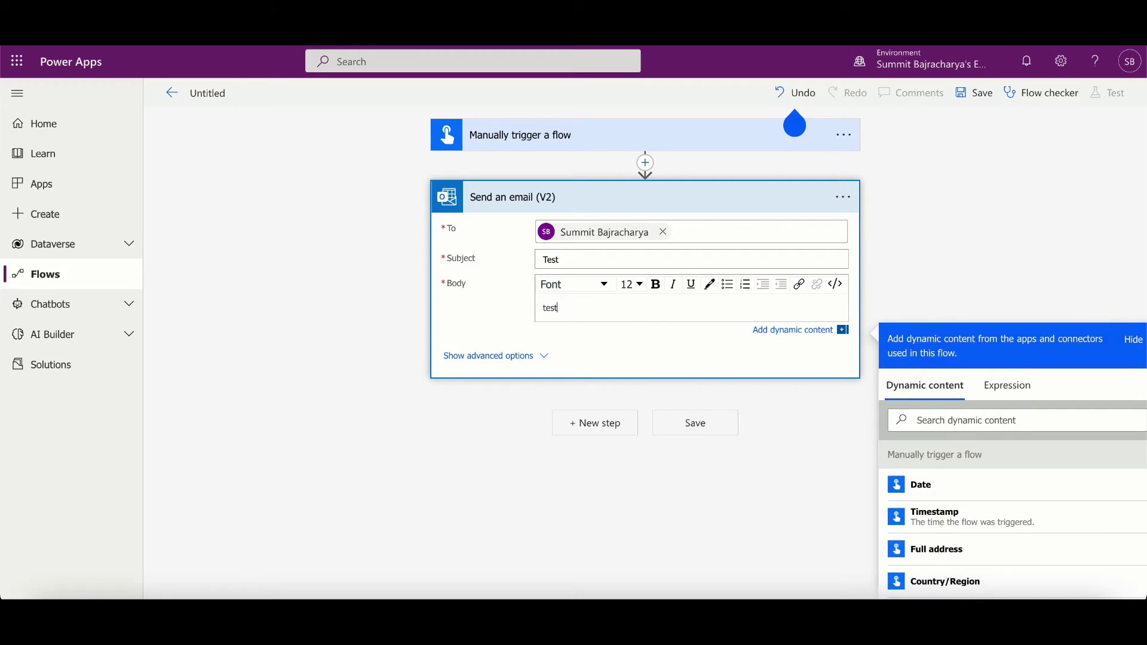
click(934, 277)
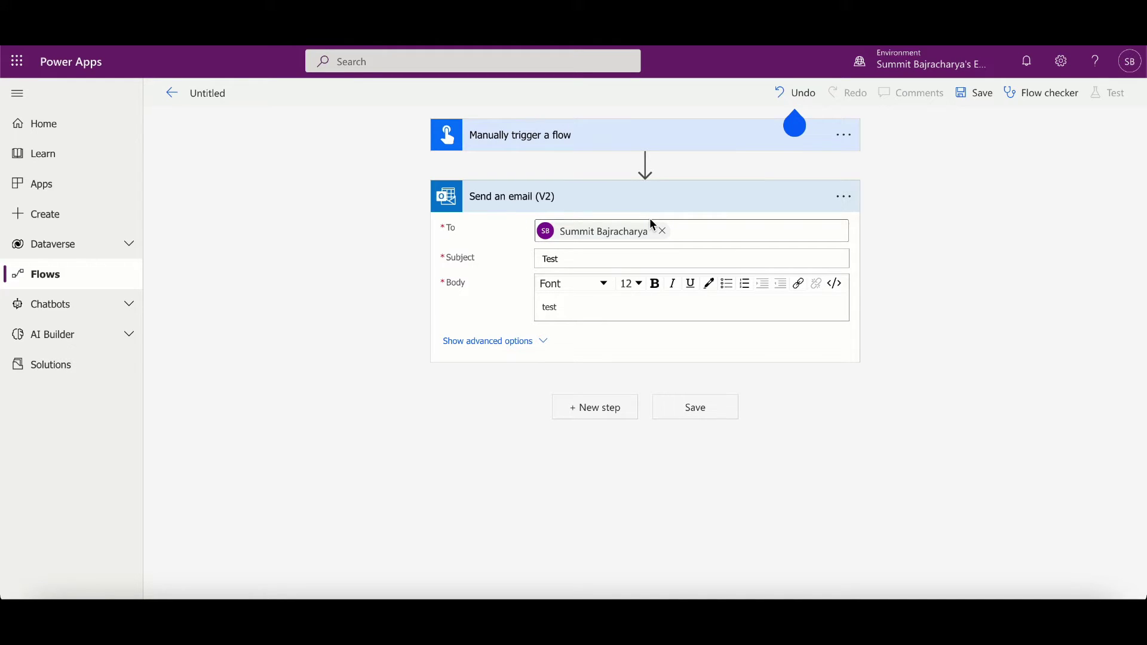
click(847, 199)
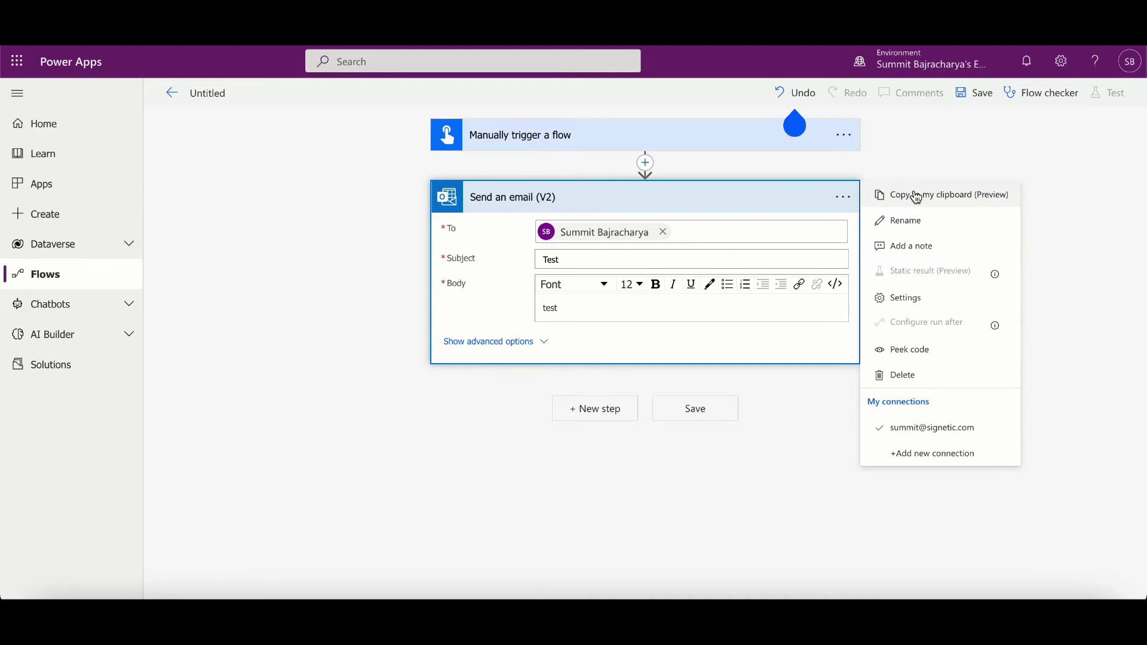
click(958, 205)
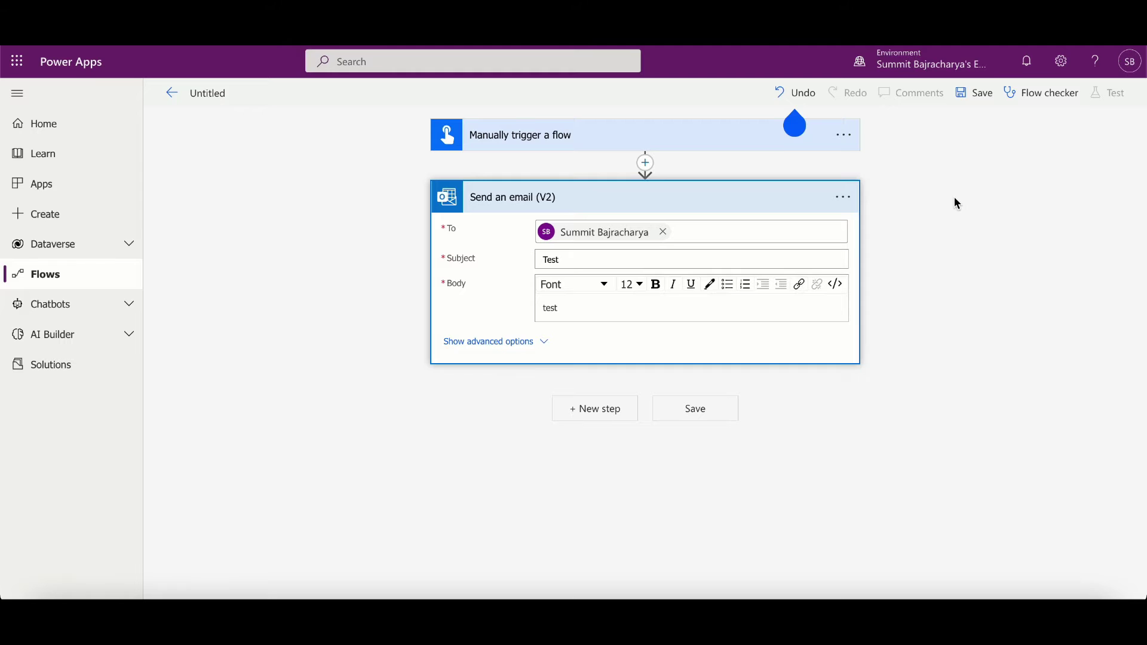
click(607, 424)
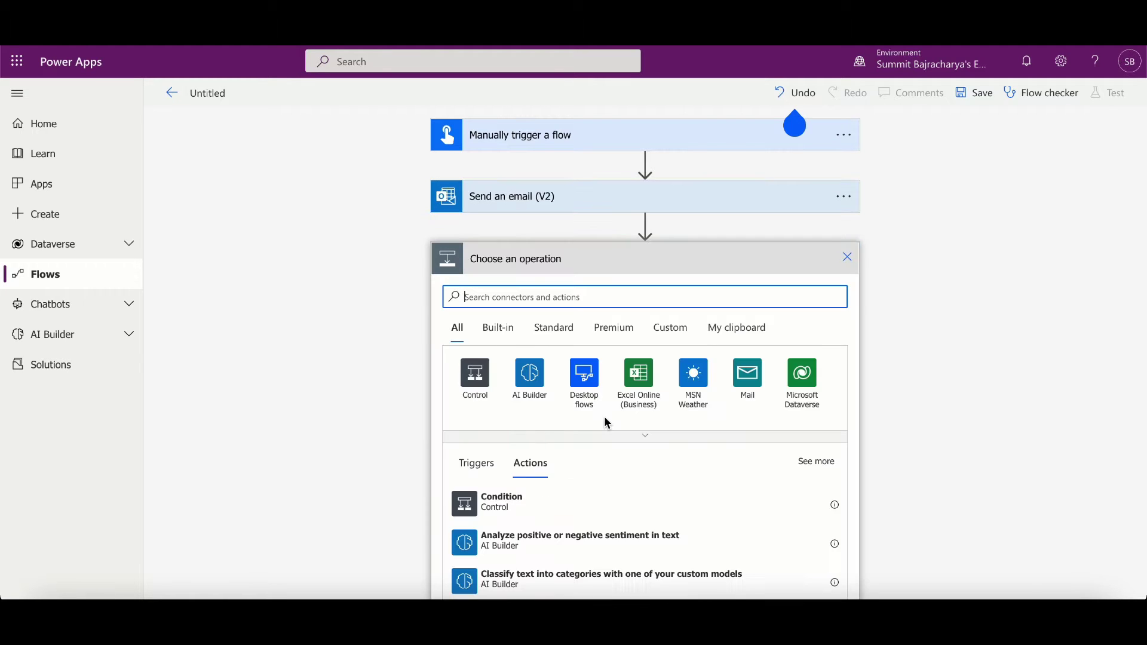
click(719, 329)
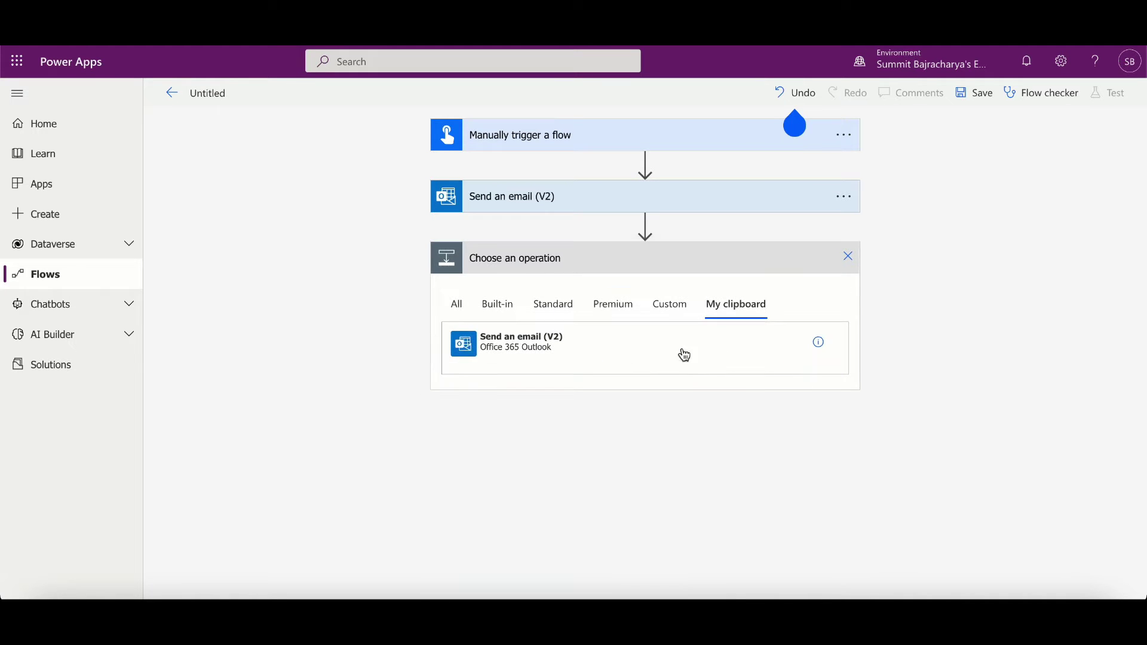
click(559, 351)
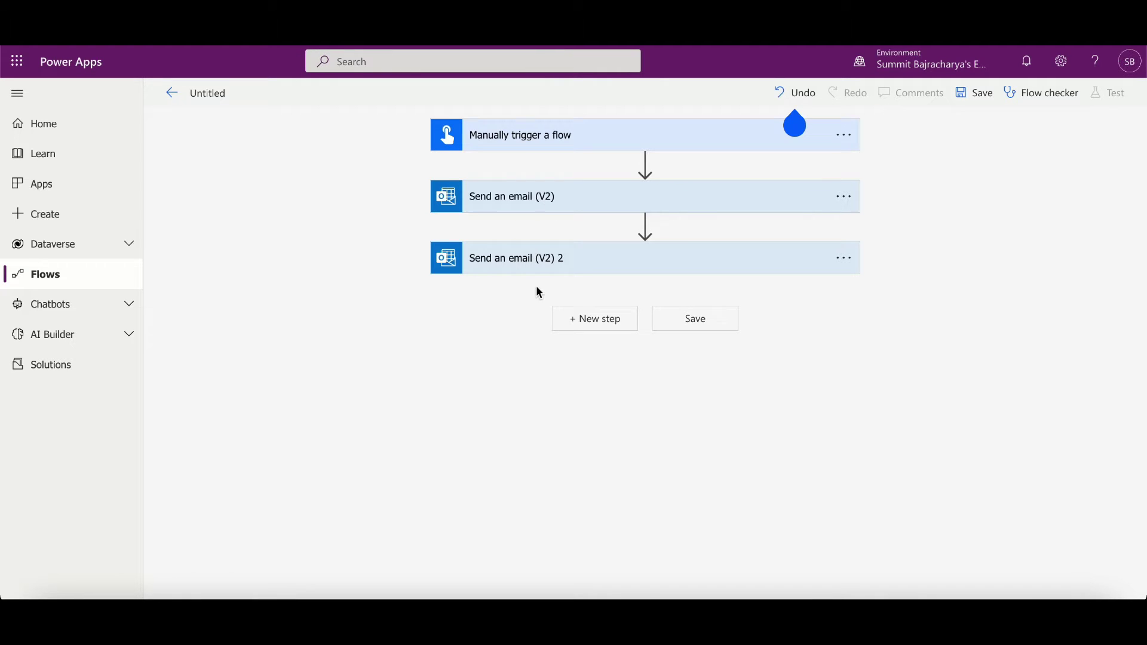
click(537, 260)
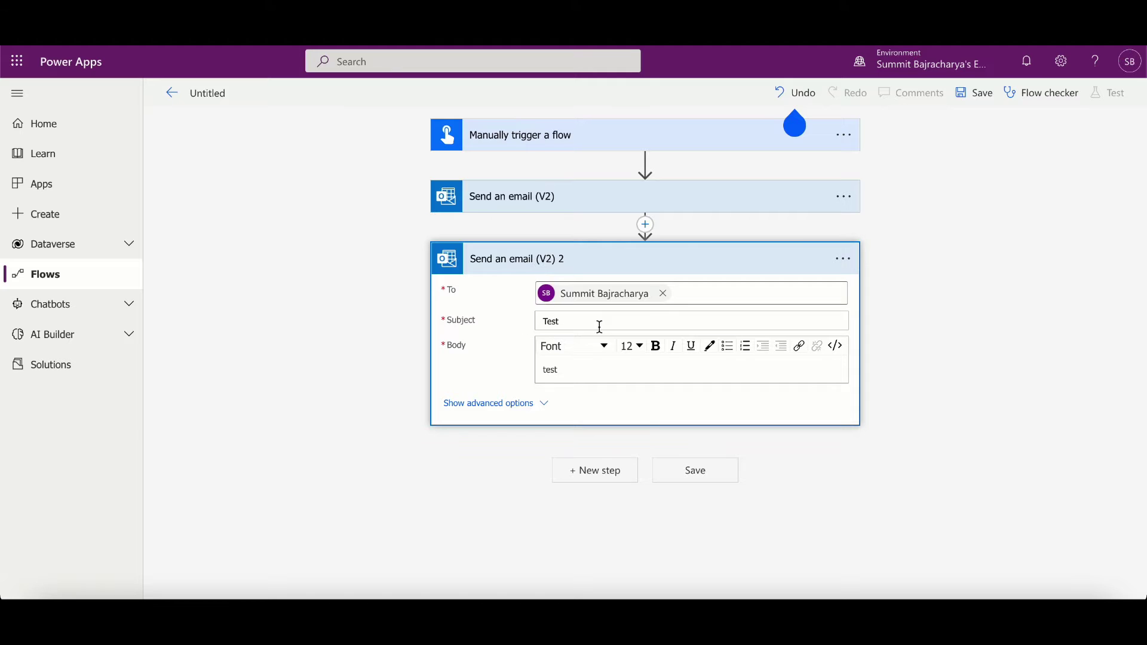
click(833, 264)
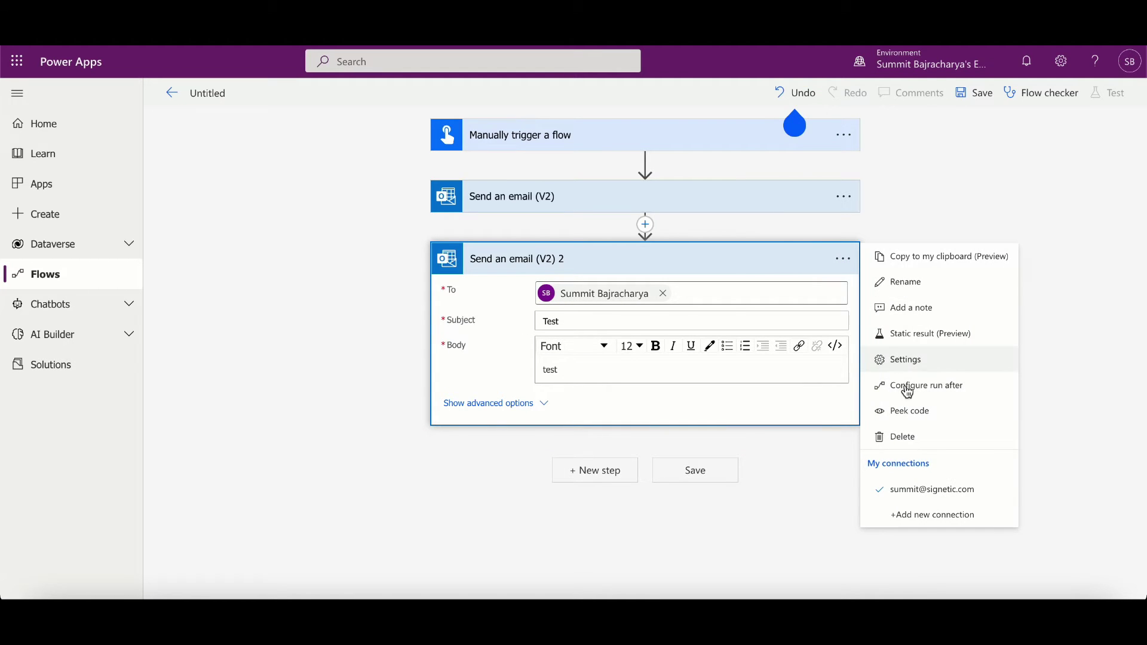
click(911, 437)
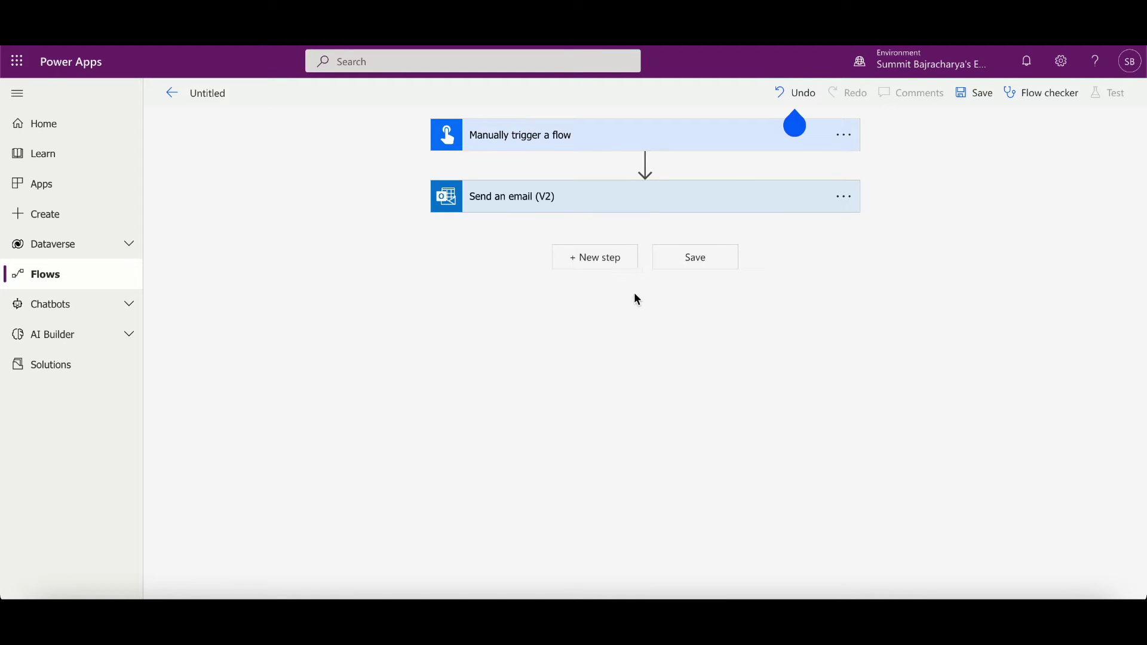
Add a Scope action after the Send an email (V2) step
click(592, 260)
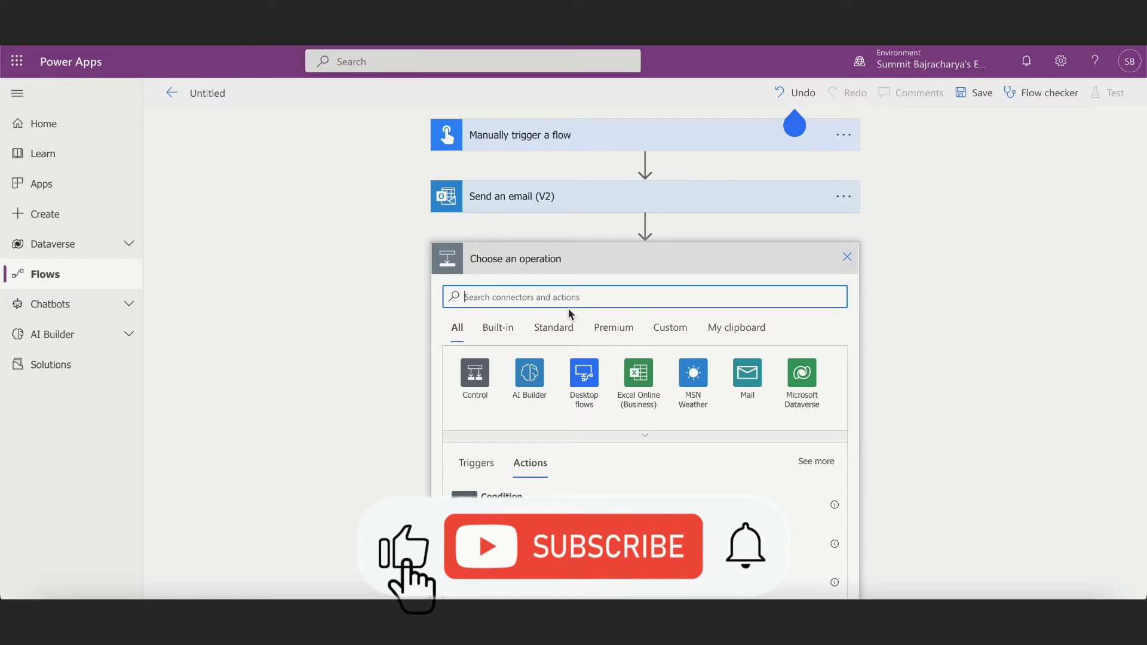
text(scop)
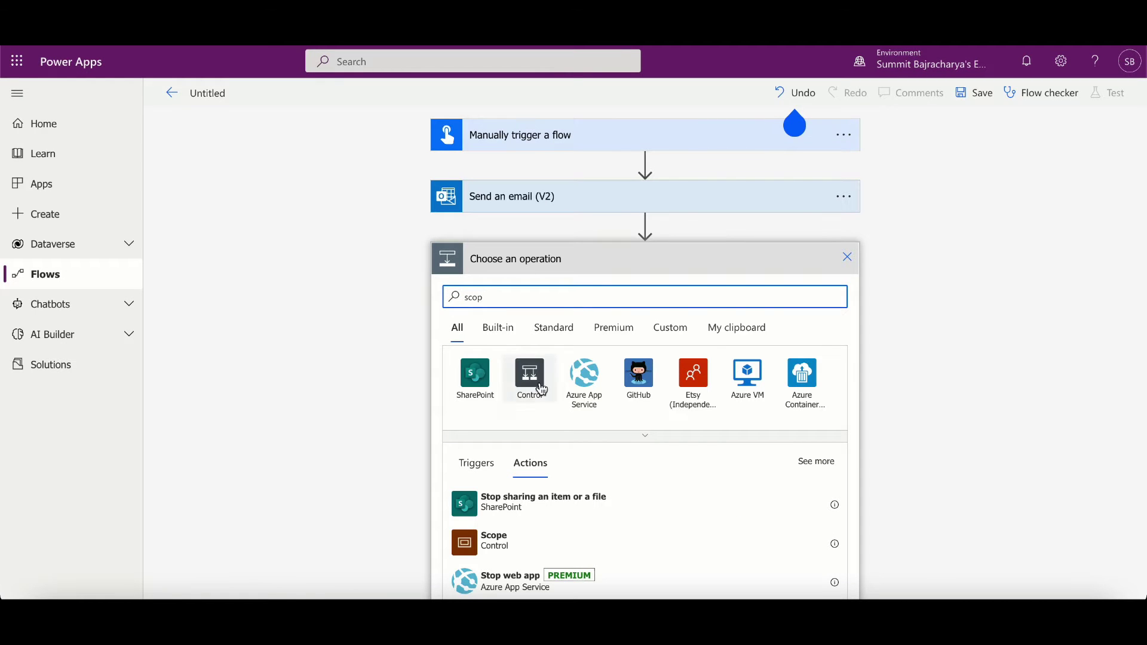
click(535, 540)
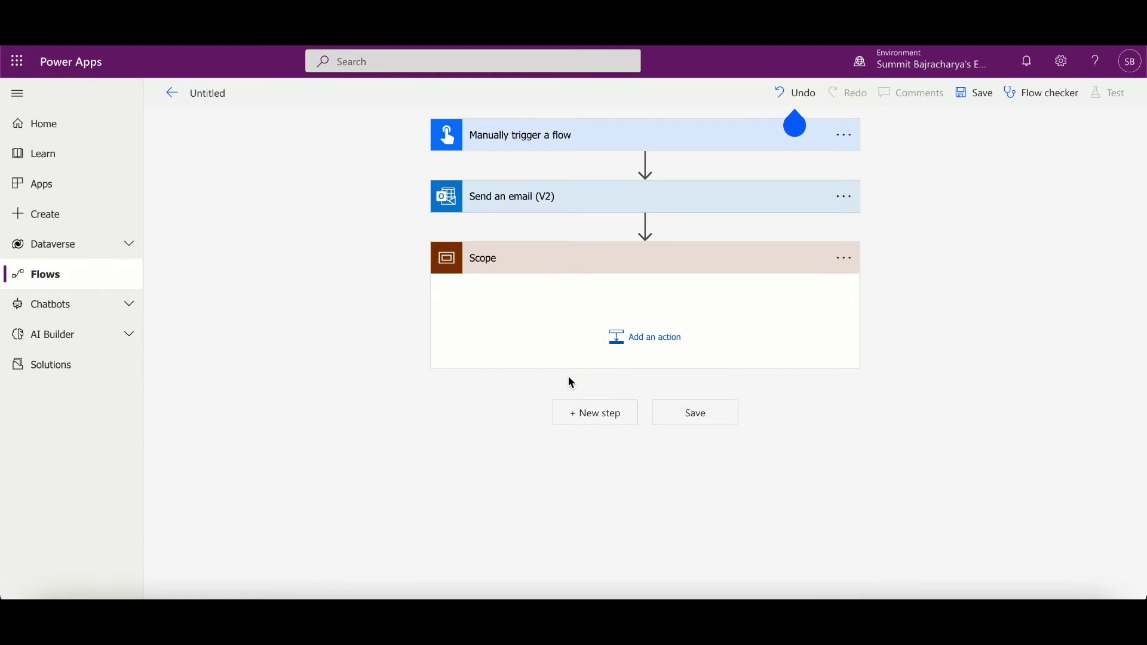
Rename the new scope to 'Scope 1'
click(840, 258)
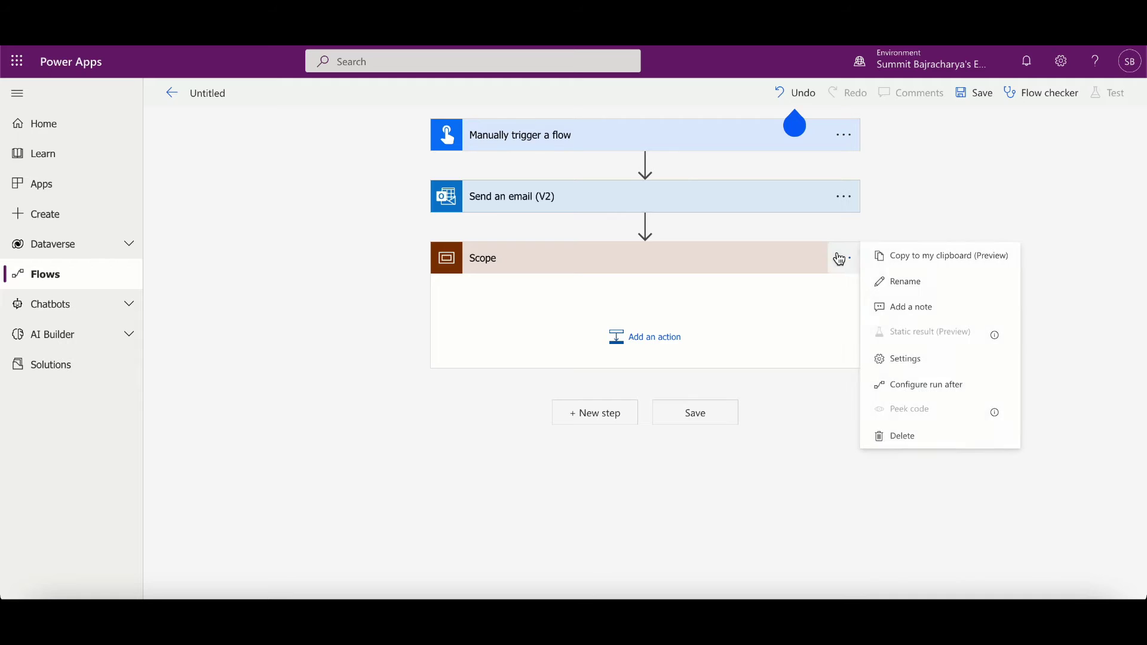
click(901, 282)
click(646, 265)
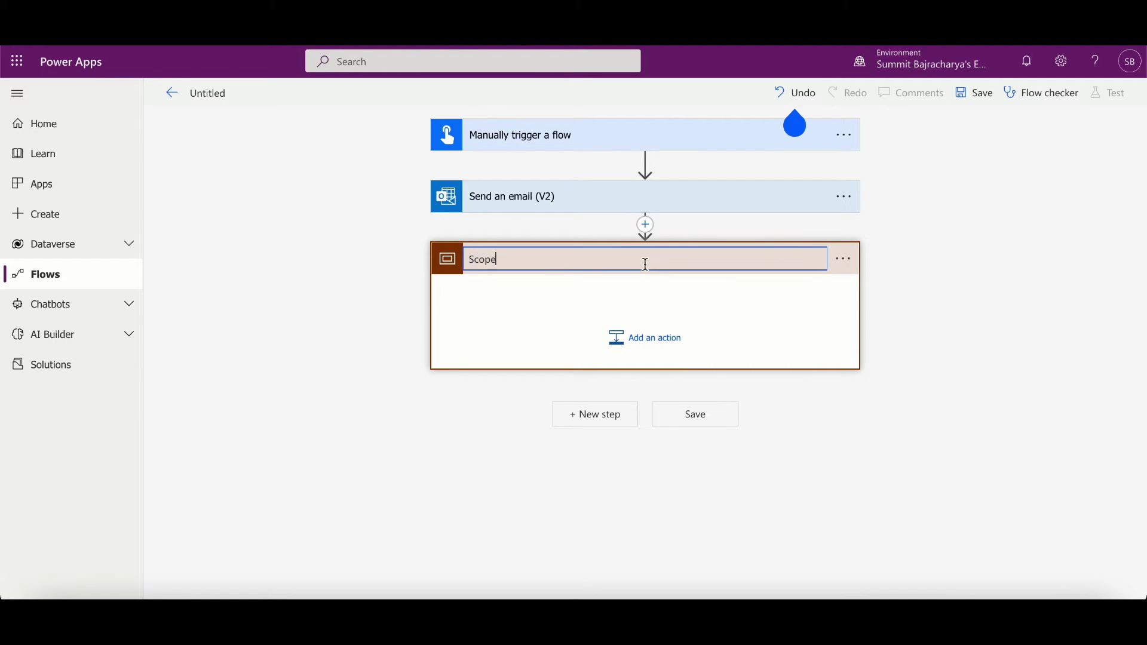
click(1027, 361)
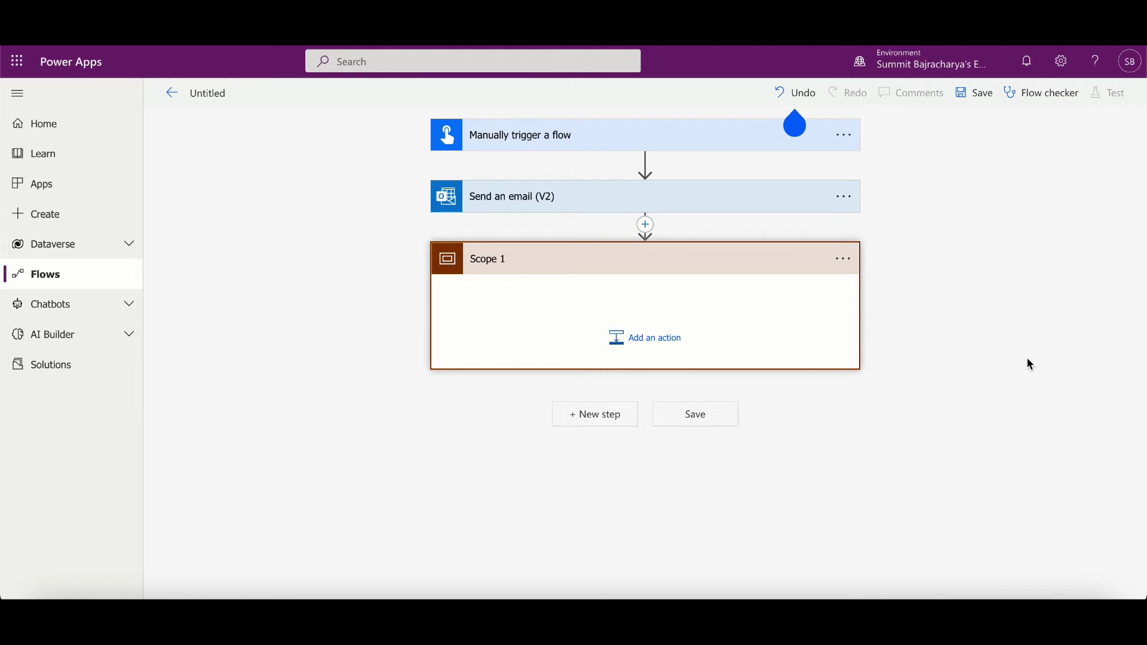
Inside Scope 1, add a Dataverse List rows action on the Contacts table, then search actions for 'com'
click(688, 342)
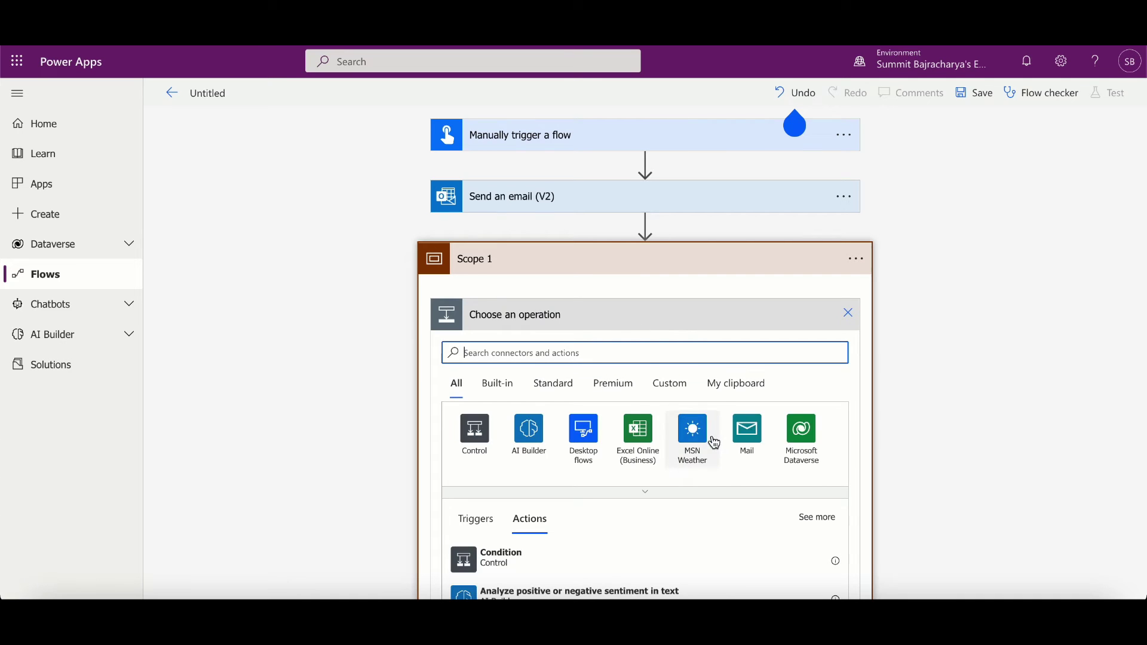
click(816, 437)
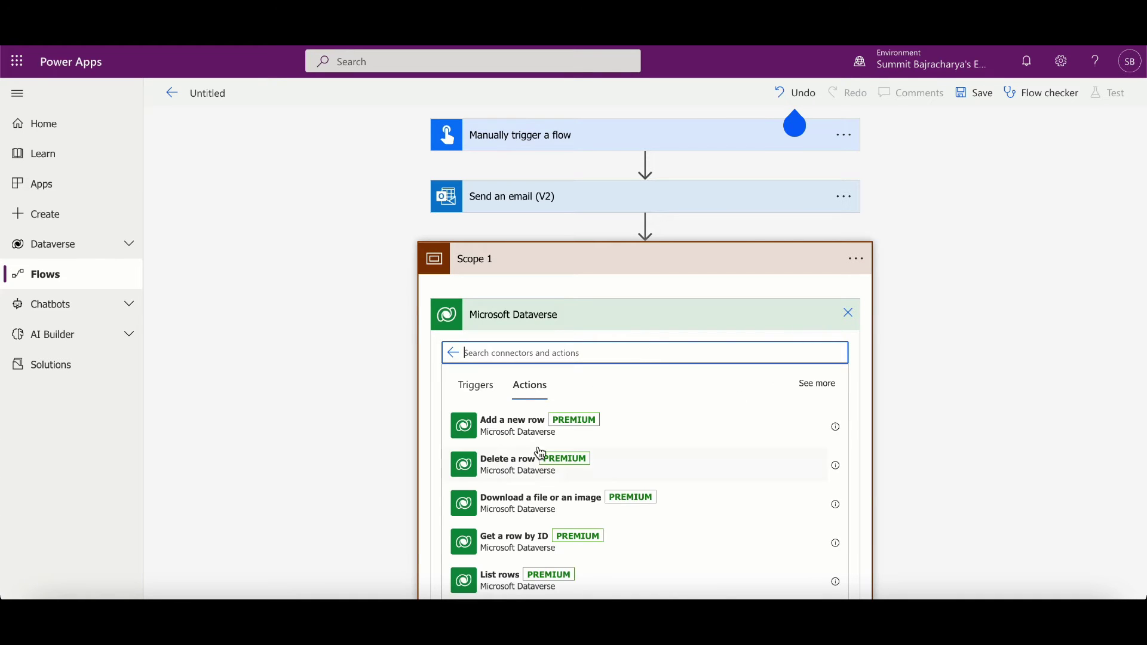
click(493, 591)
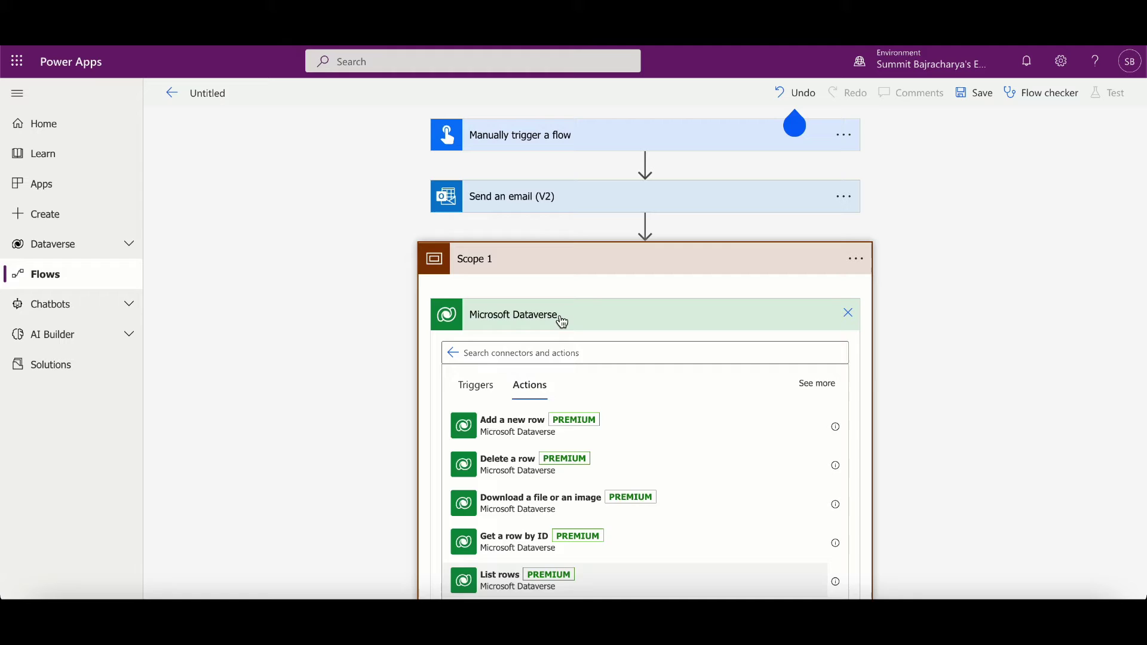
text(co)
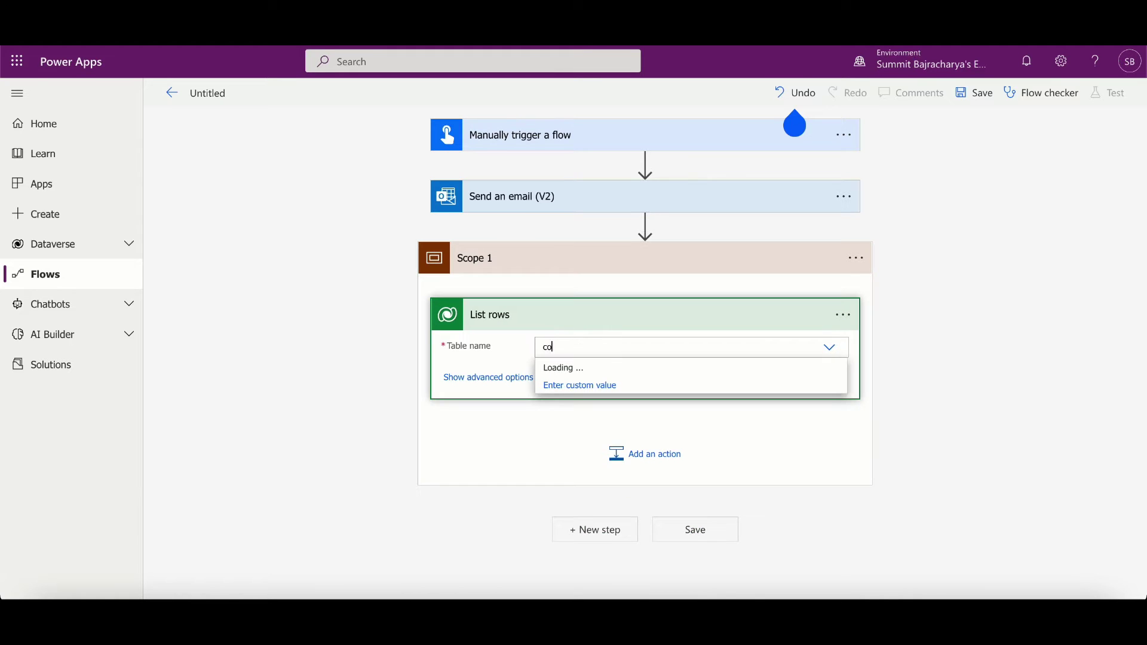
text(ntacts)
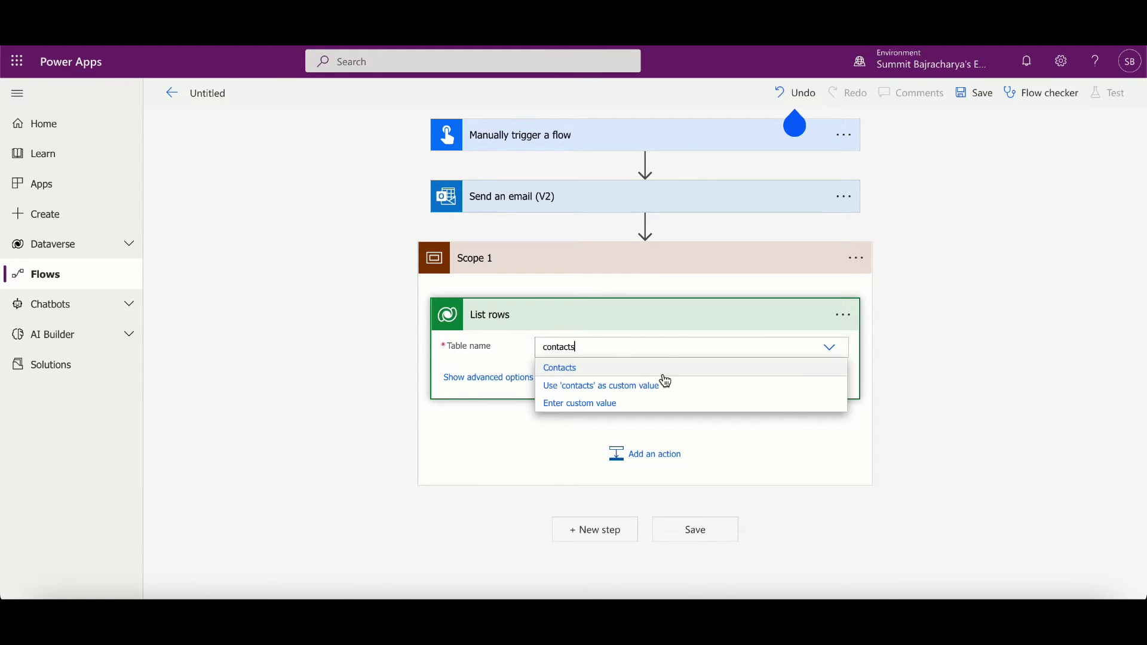
click(636, 369)
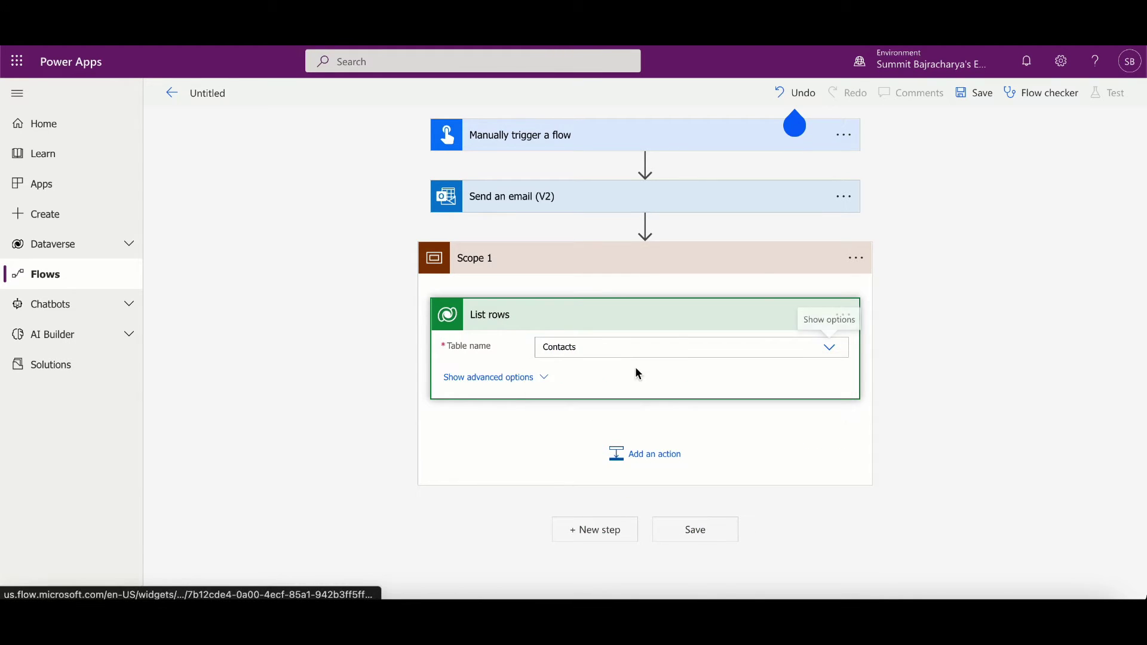
click(670, 455)
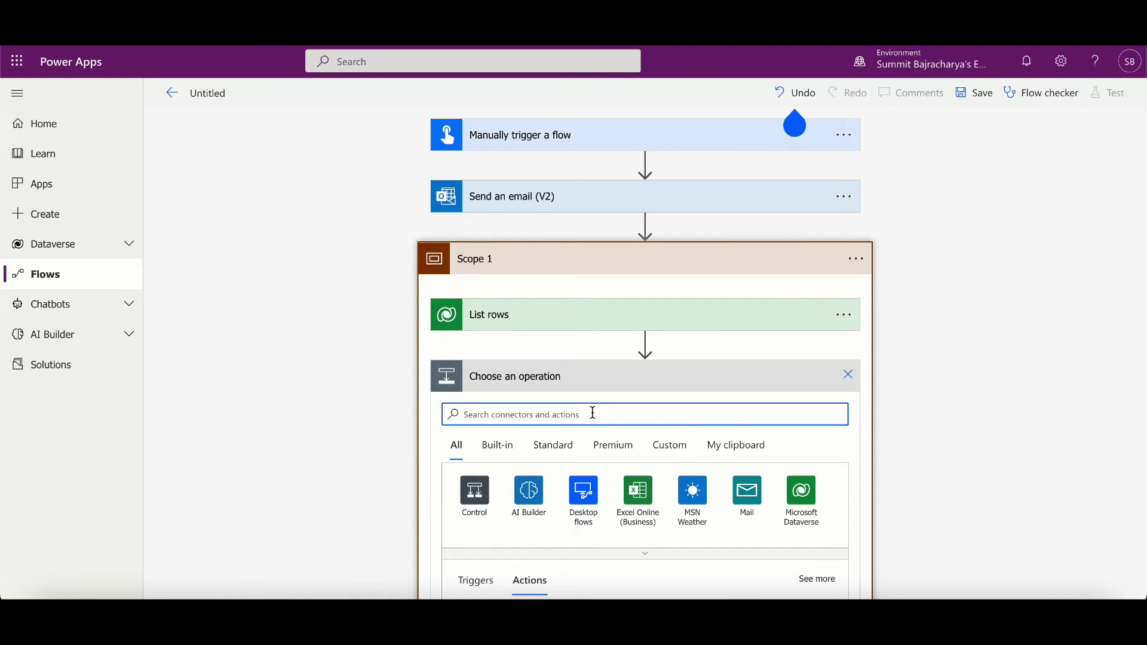
text(compose)
Add a Compose action in Scope 1 labelled 'No of contacts:' with the List rows value
click(473, 499)
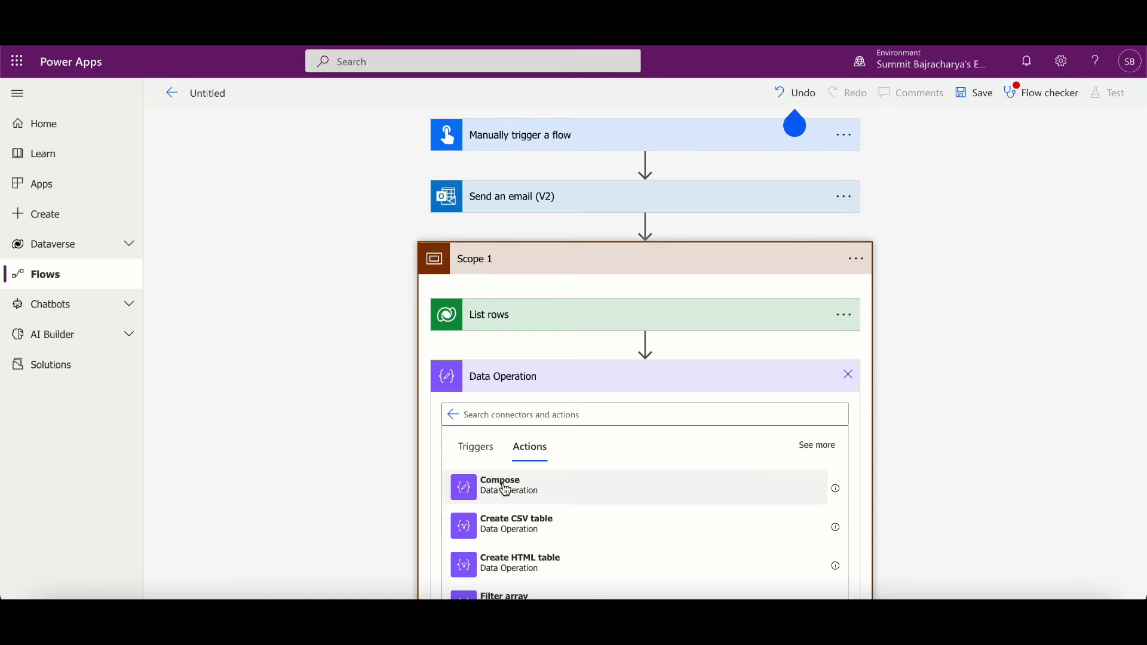
click(505, 489)
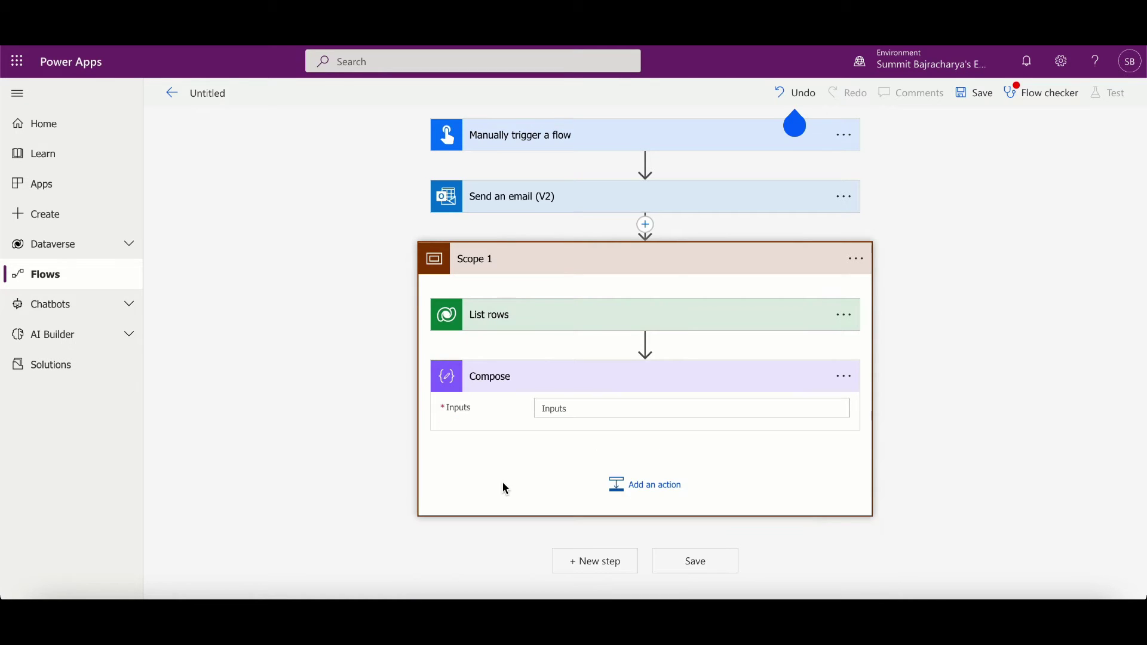
click(572, 408)
click(941, 515)
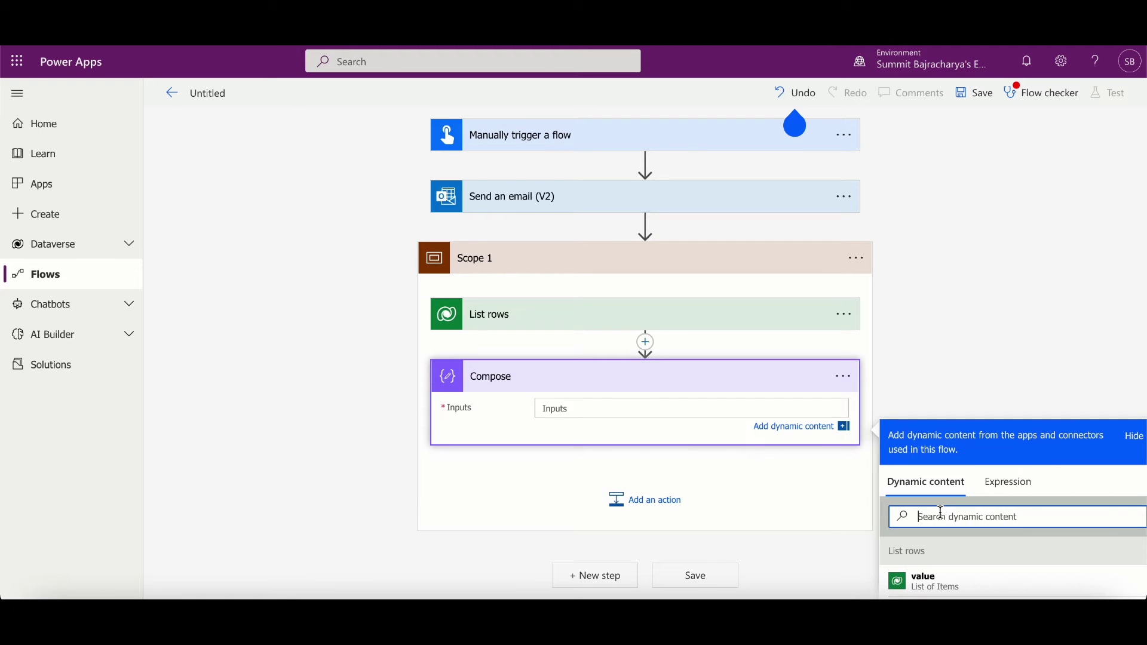
text(value)
click(938, 582)
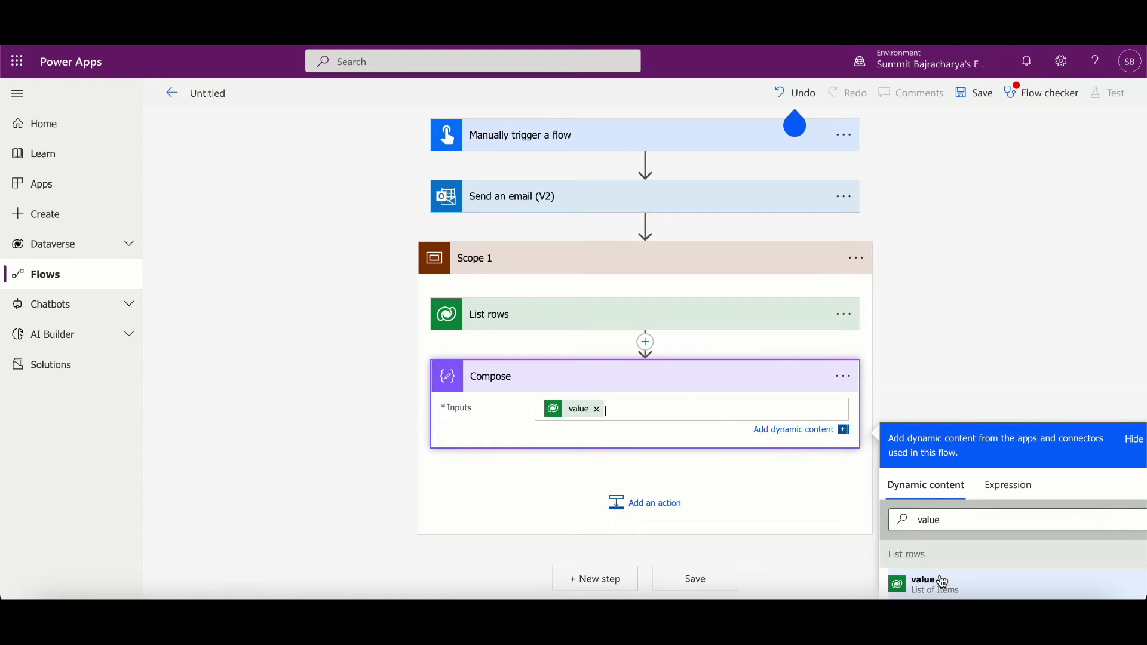
drag(621, 410, 524, 412)
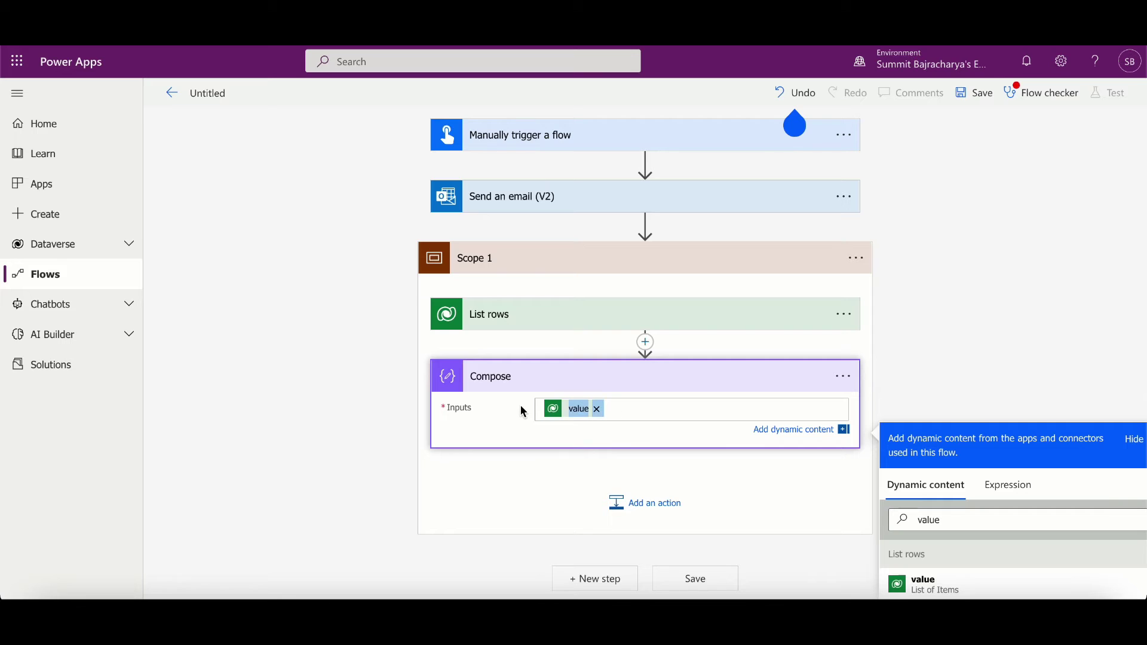
text(No of contacts:)
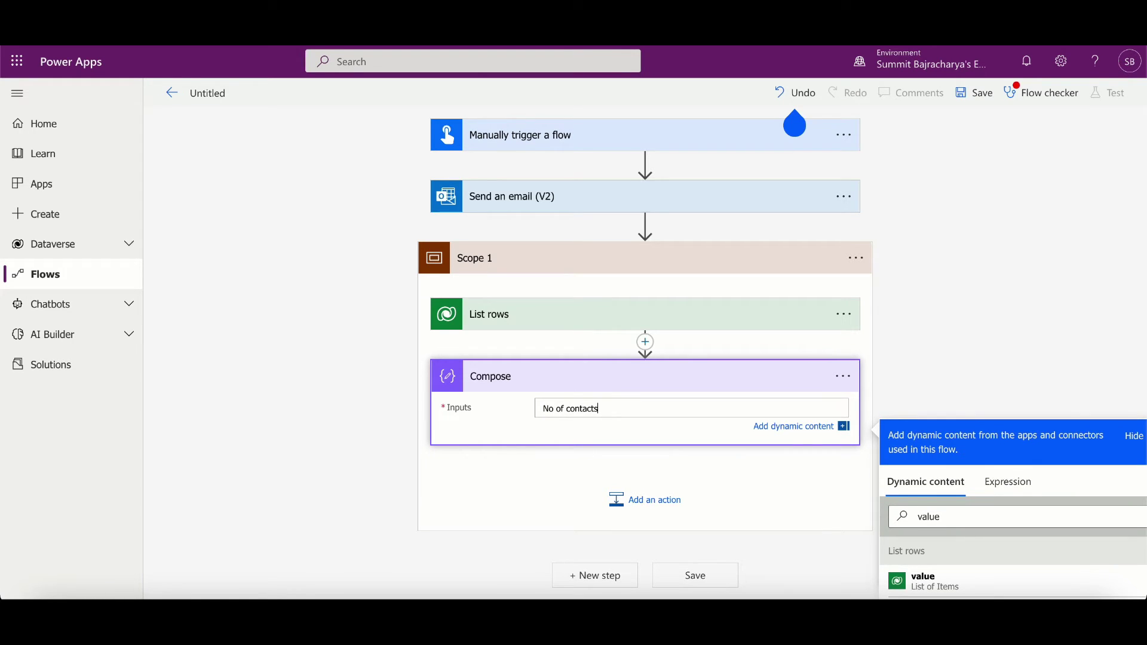
Insert the expression length(outputs('List_rows')?['body/value']) into the Compose inputs
click(1031, 483)
text(@{outputs('List_rows')?['body/value']})
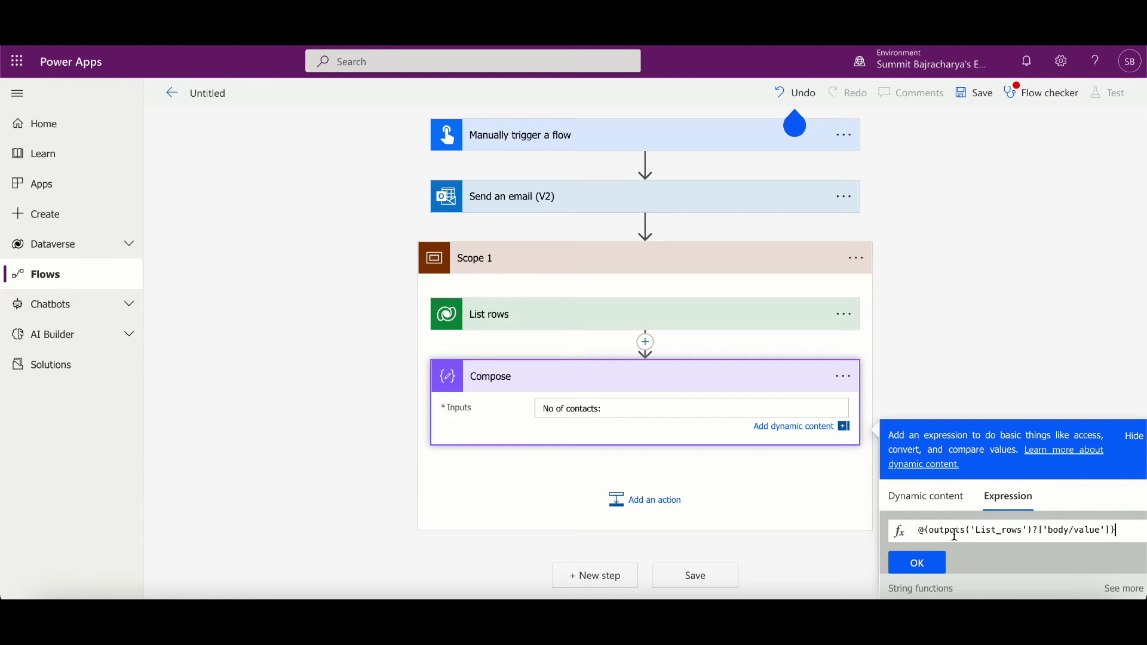
drag(929, 531, 1109, 530)
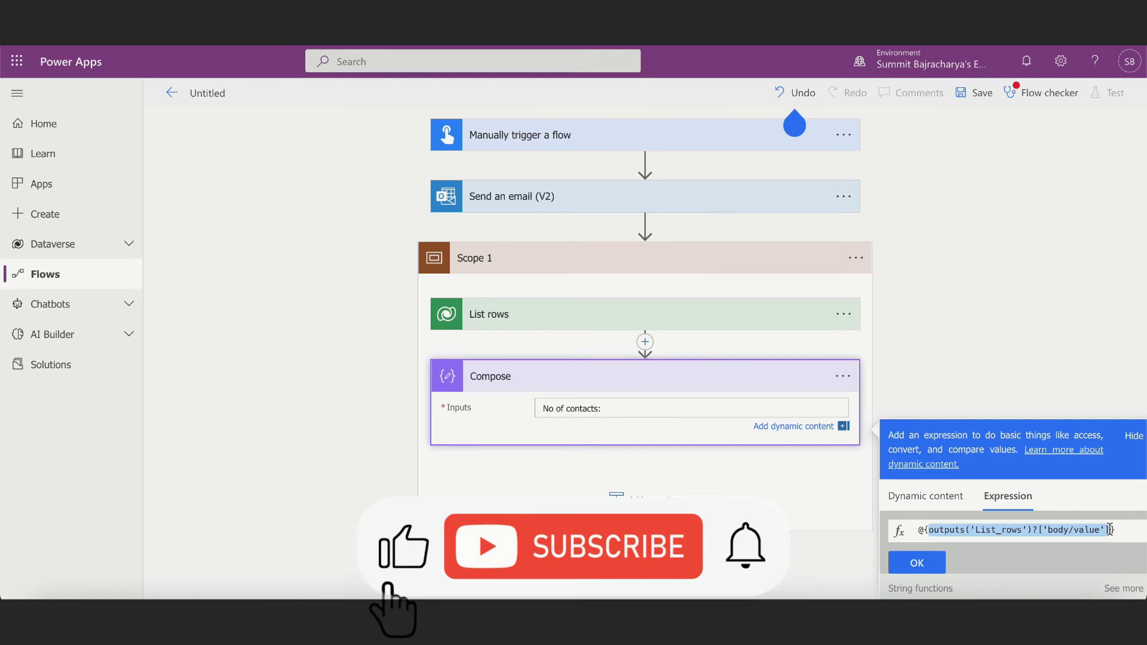
key(ctrl+x)
text(l)
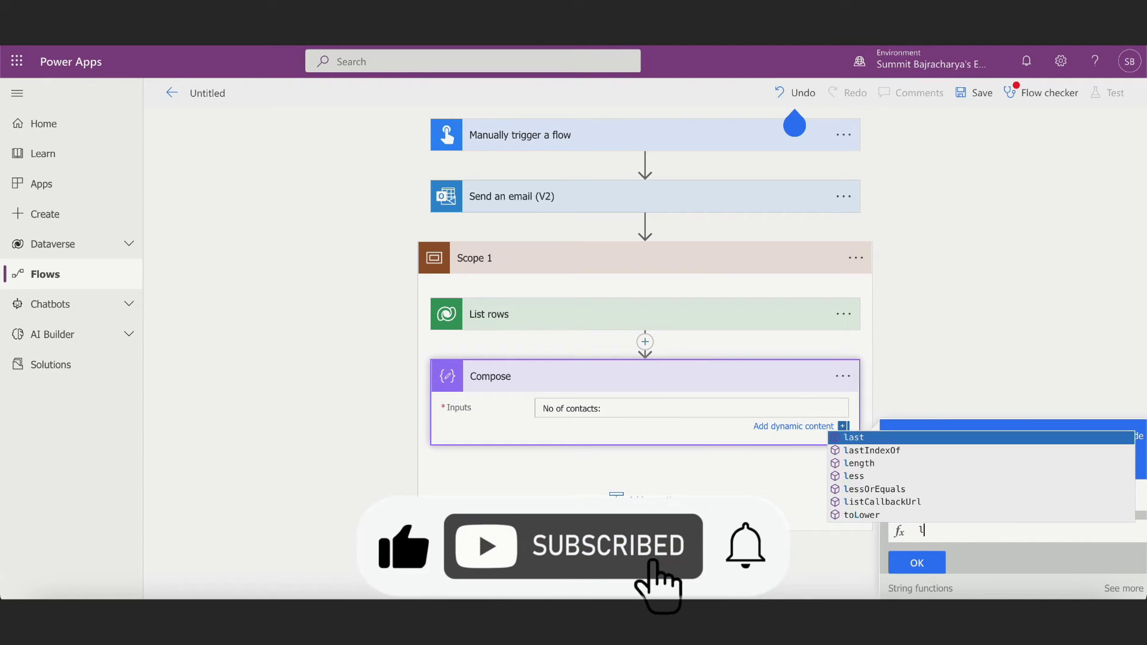
text(ength()
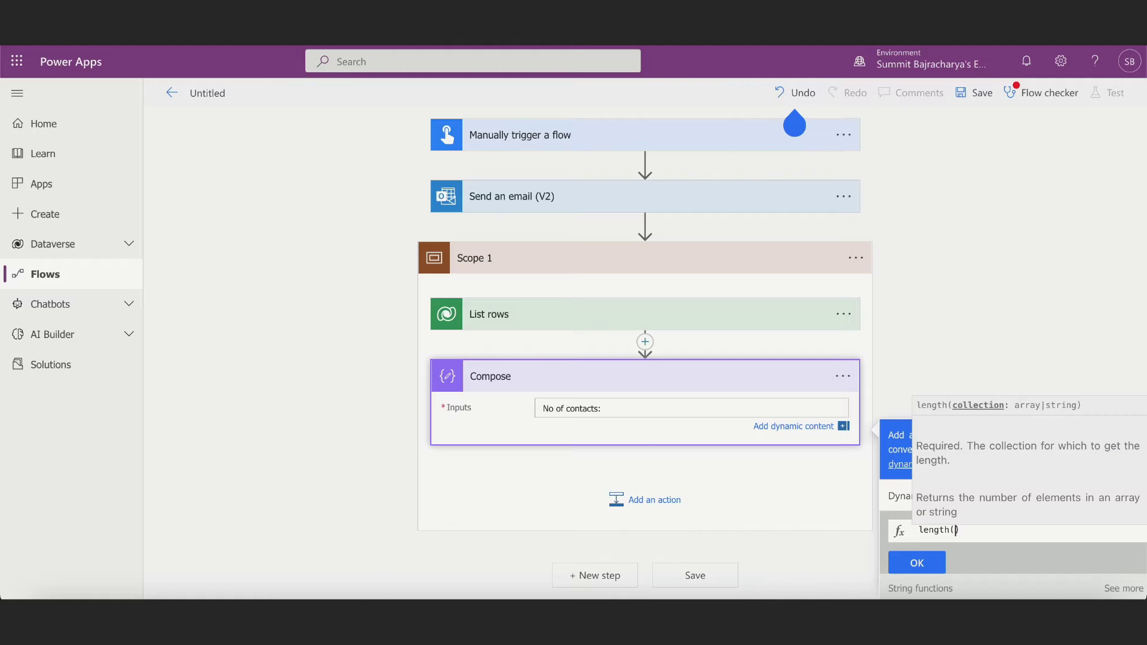
key(ctrl+v)
click(918, 562)
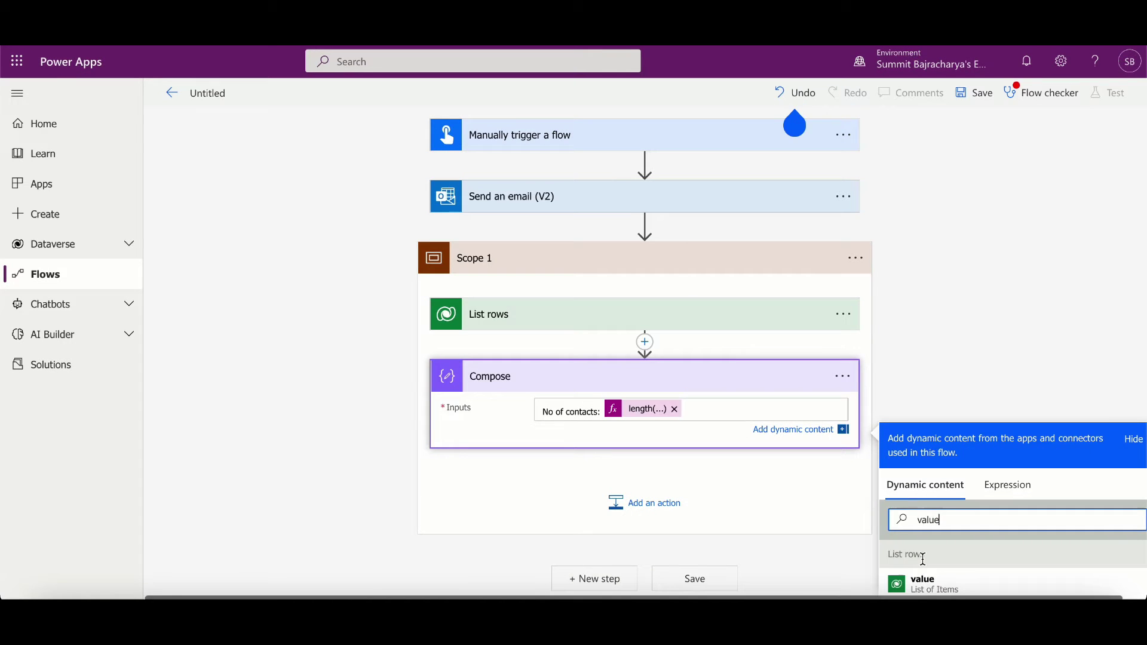
Delete the Send an email (V2) step and save the flow
click(870, 225)
click(844, 197)
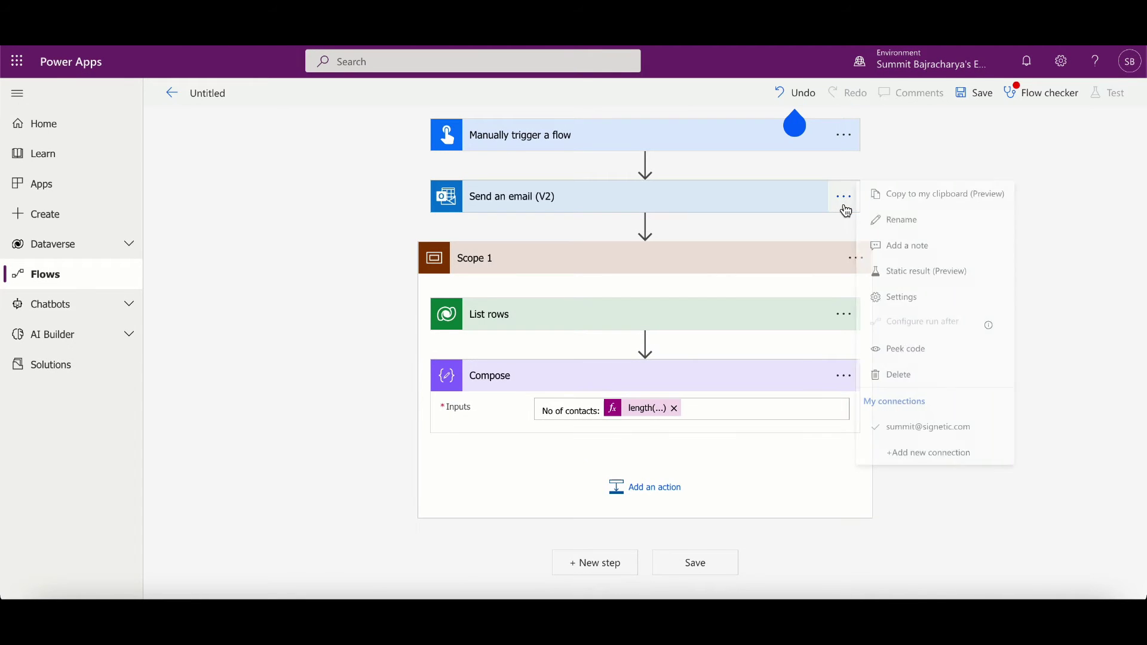
click(890, 376)
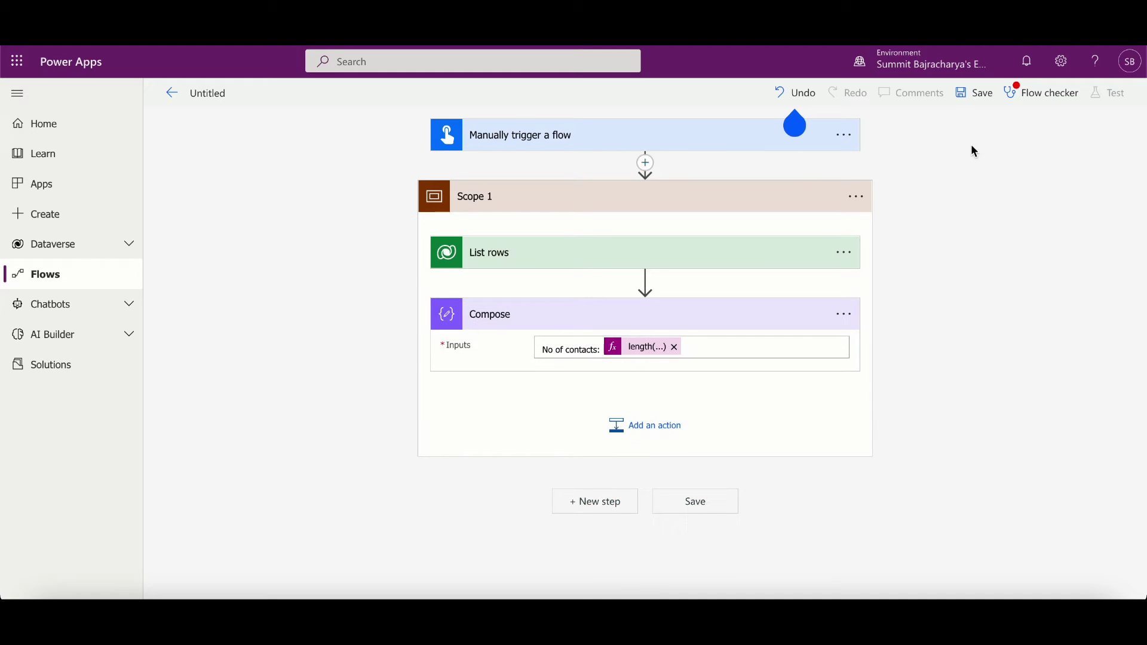
click(975, 96)
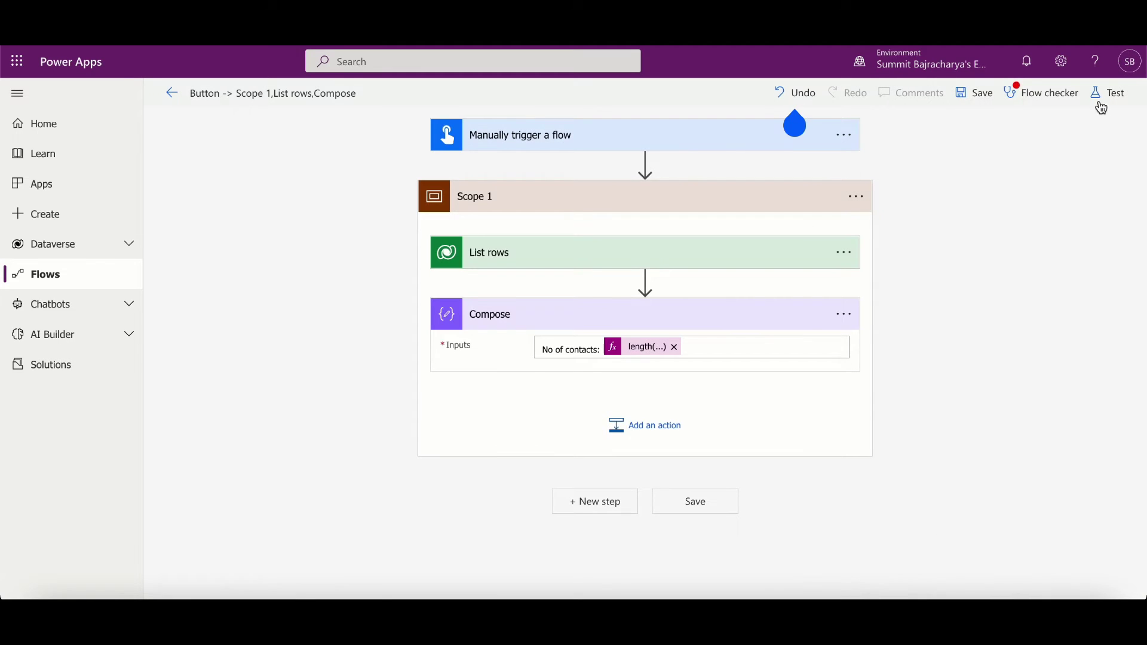
Run a manual test of the flow
click(1113, 93)
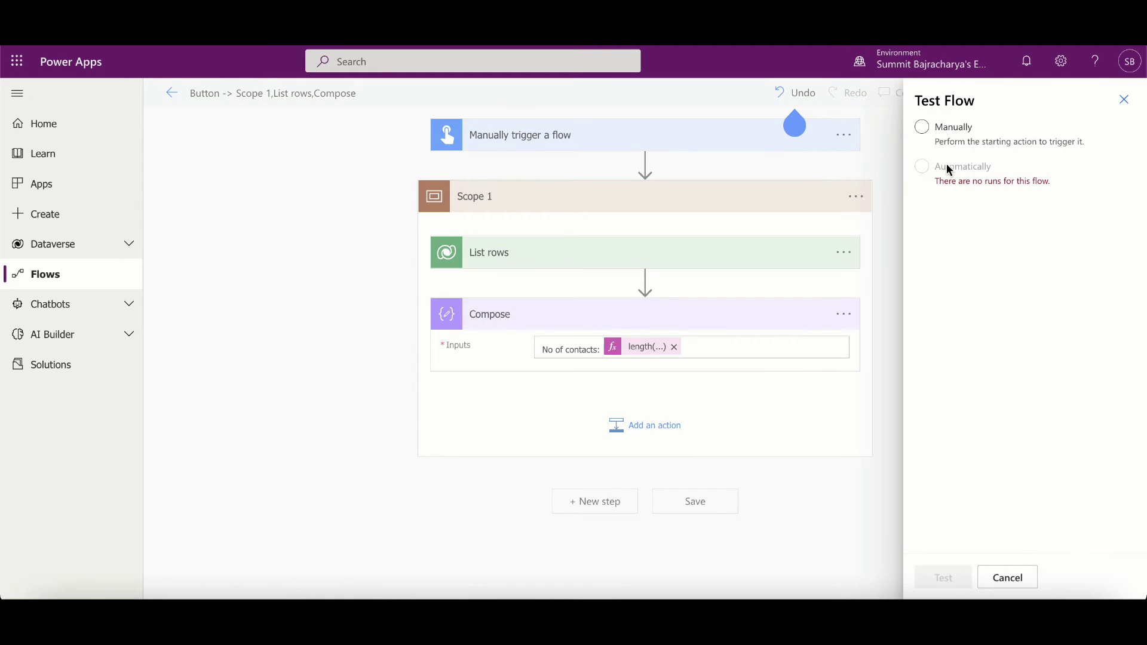
click(952, 144)
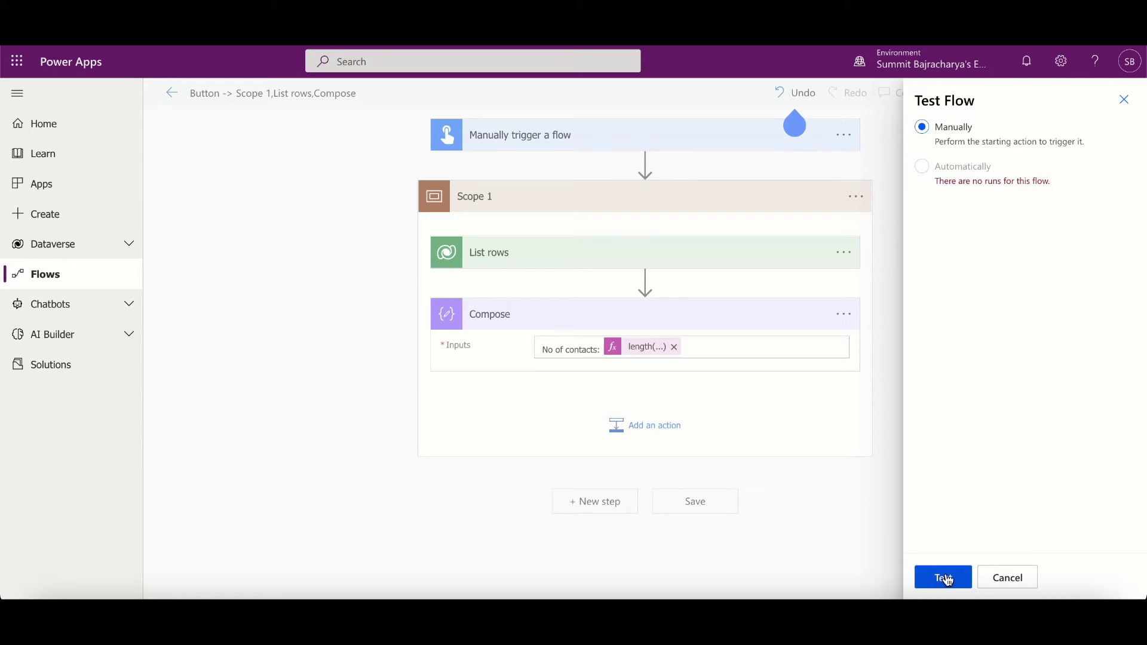
click(948, 579)
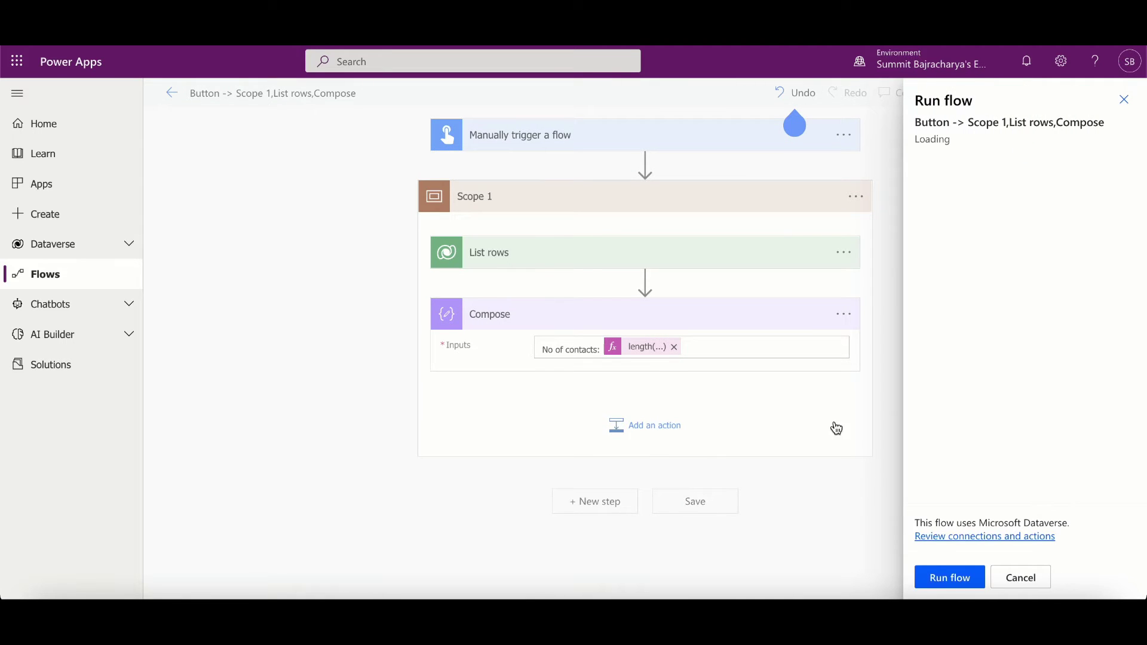
click(937, 578)
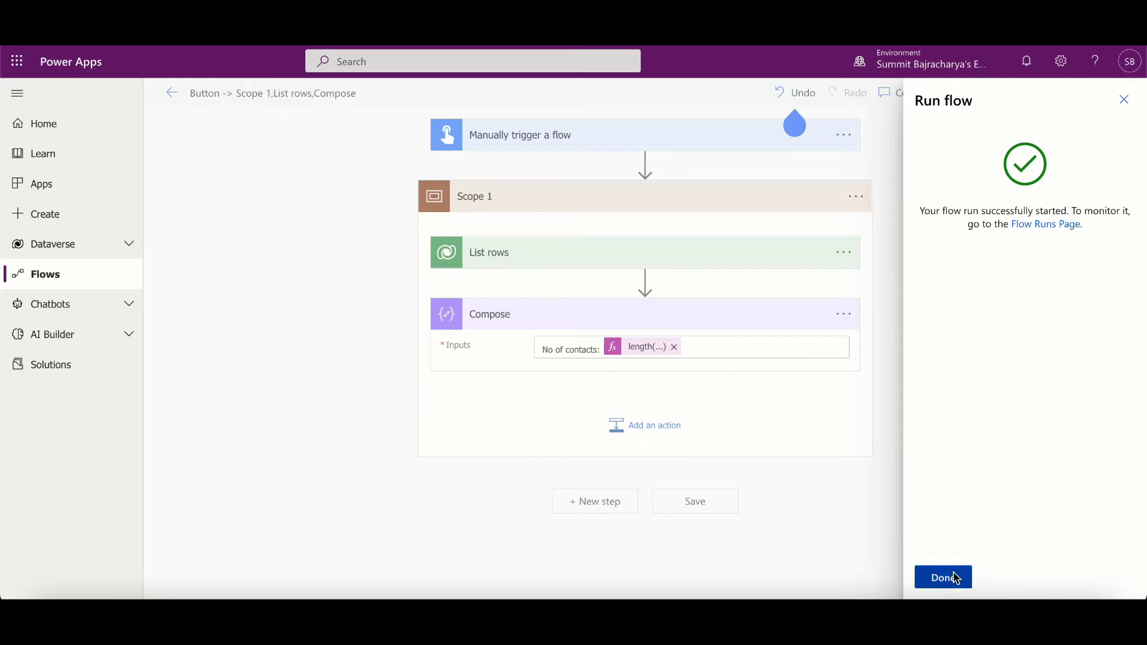
click(956, 578)
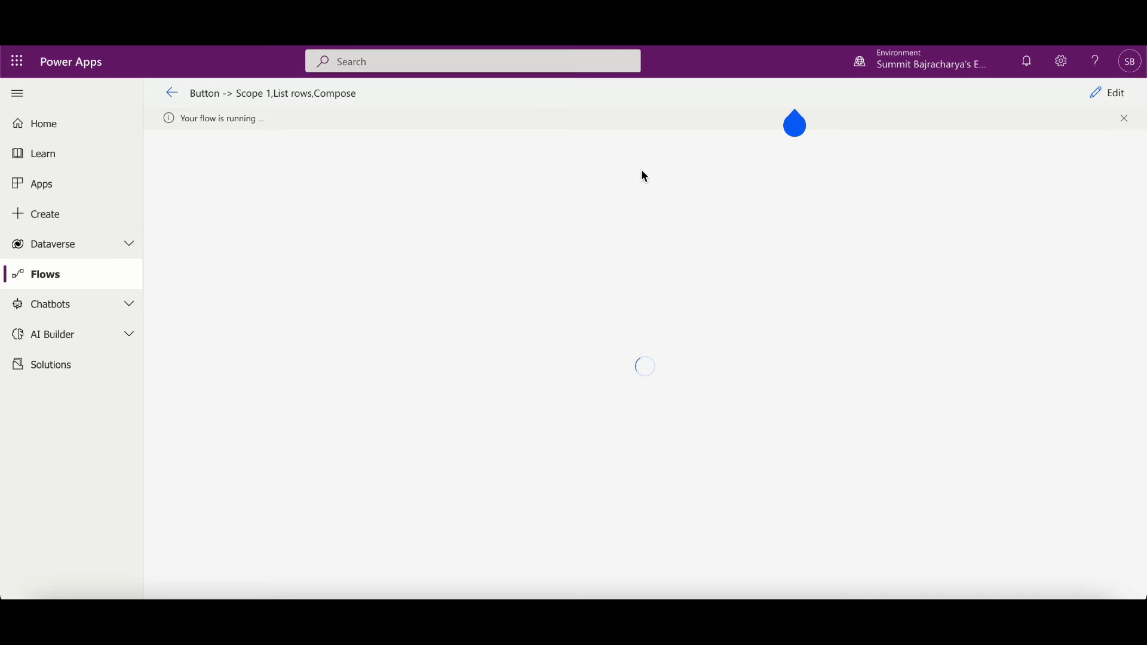
Confirm the Compose output reads 'No of contacts: 5', then return to editing
click(663, 246)
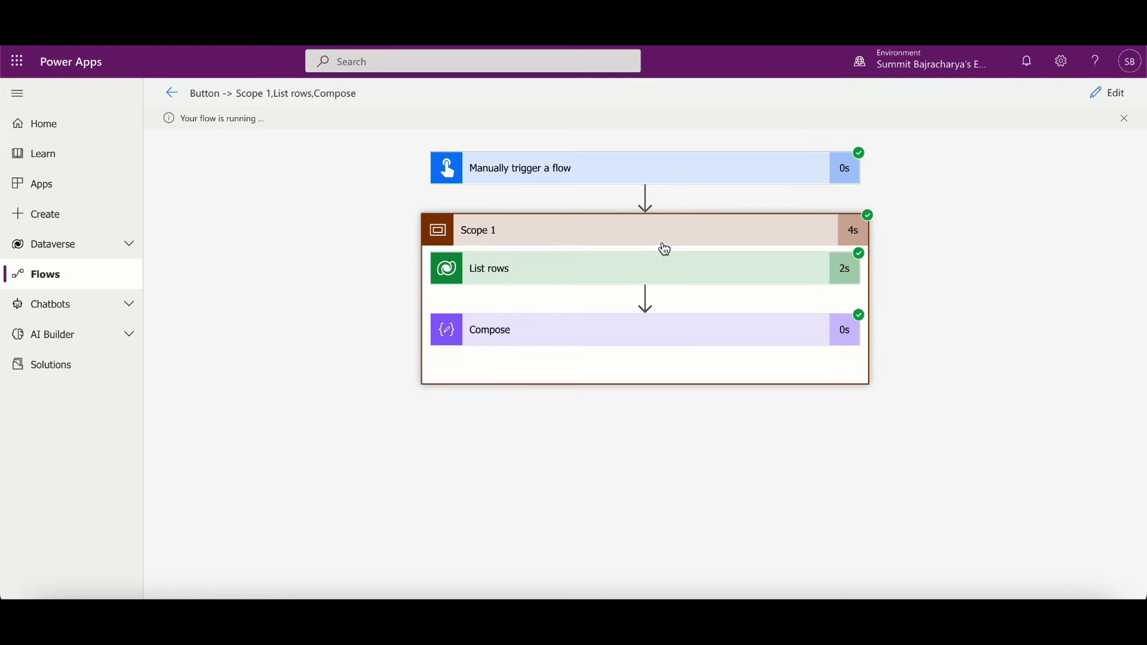
click(747, 342)
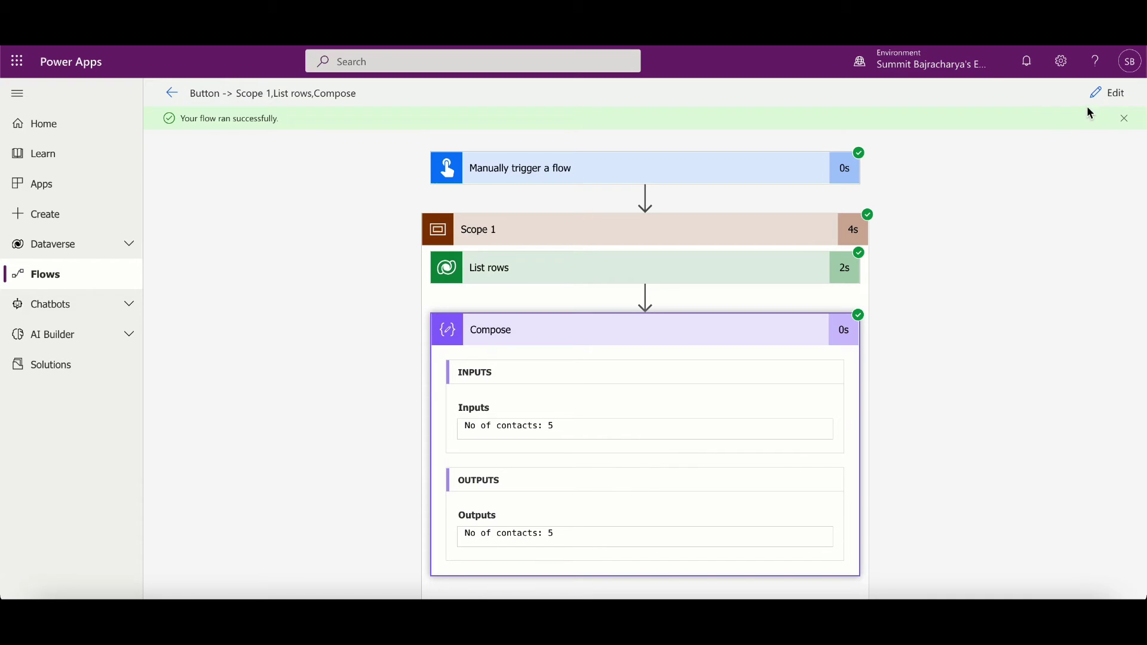
click(1111, 96)
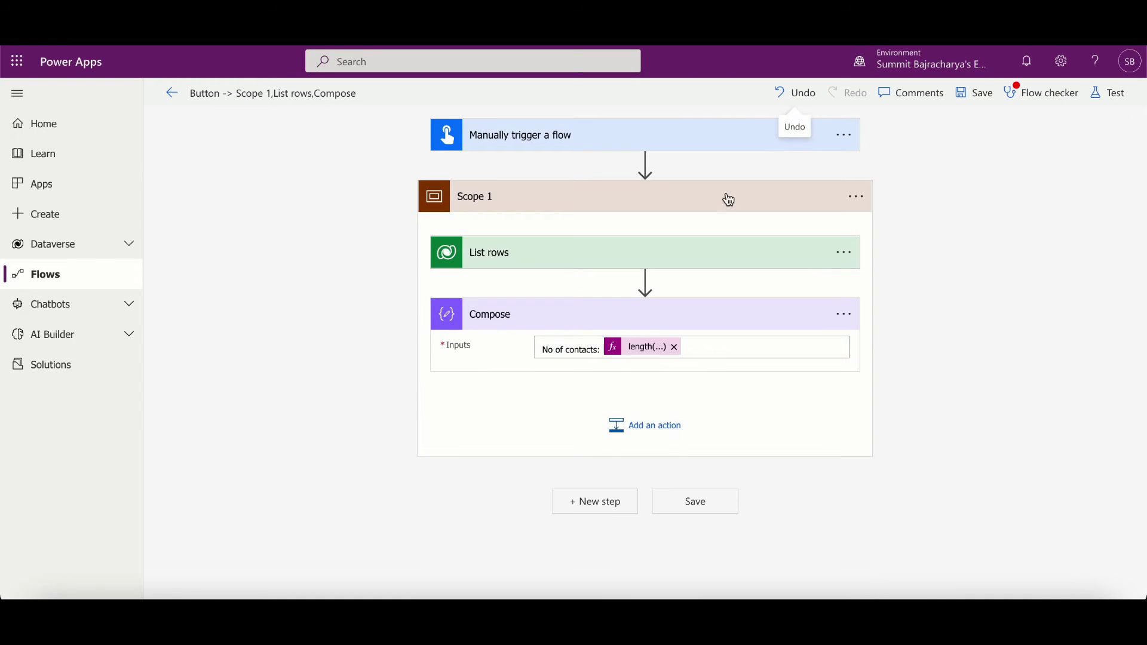
Copy Scope 1 and paste it as a new step beneath it
click(859, 197)
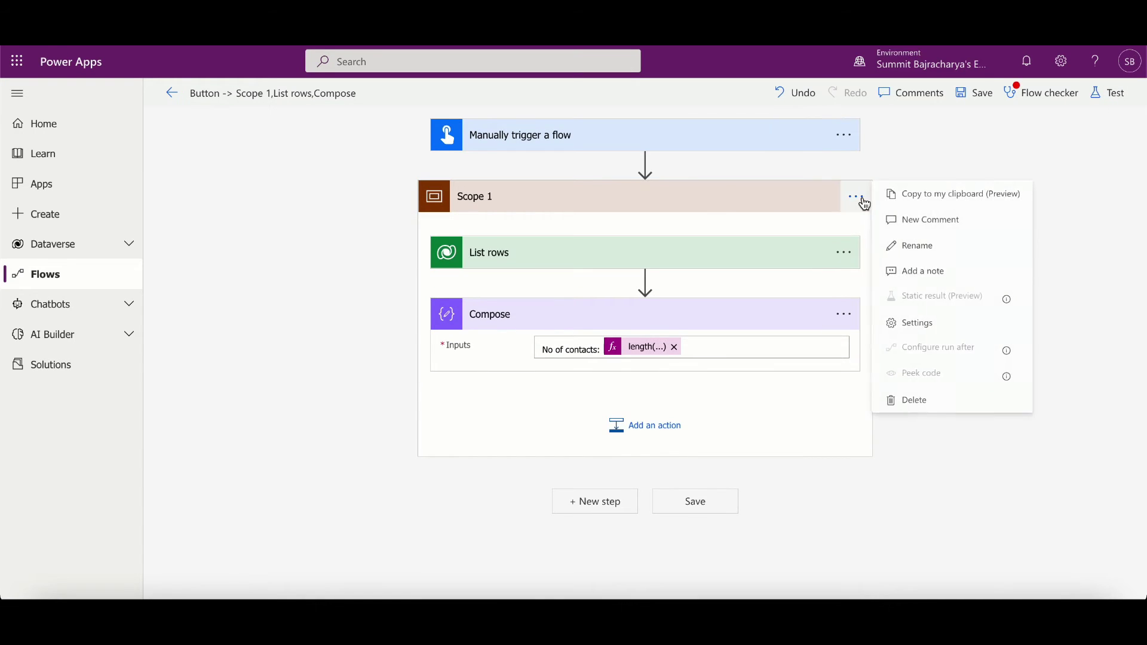
click(945, 200)
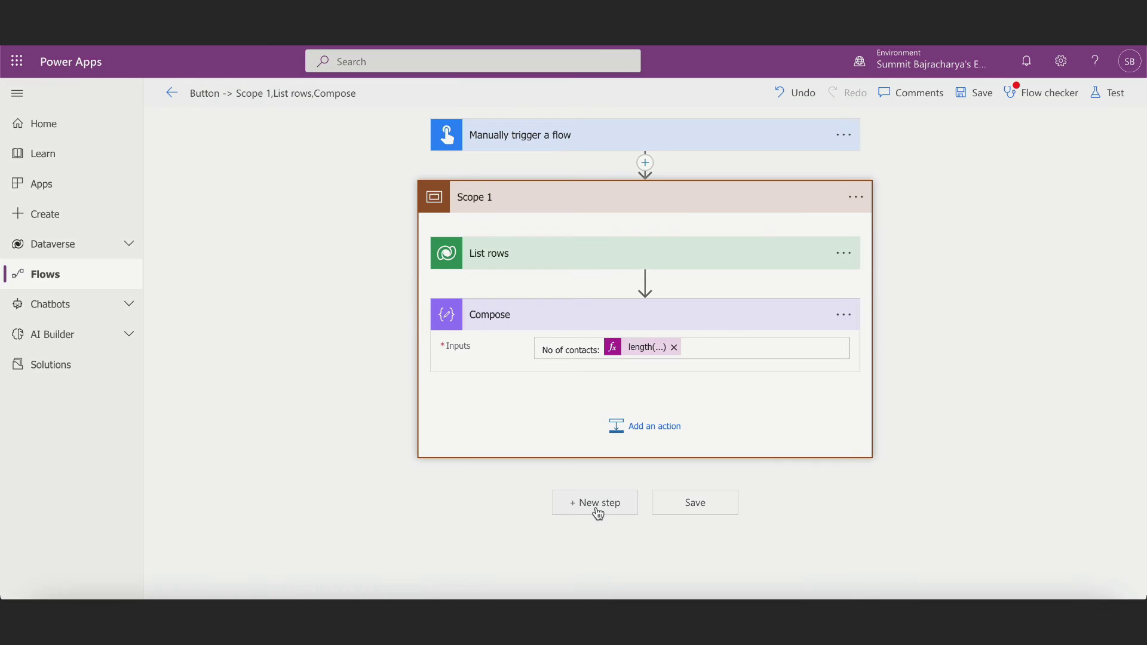
click(595, 505)
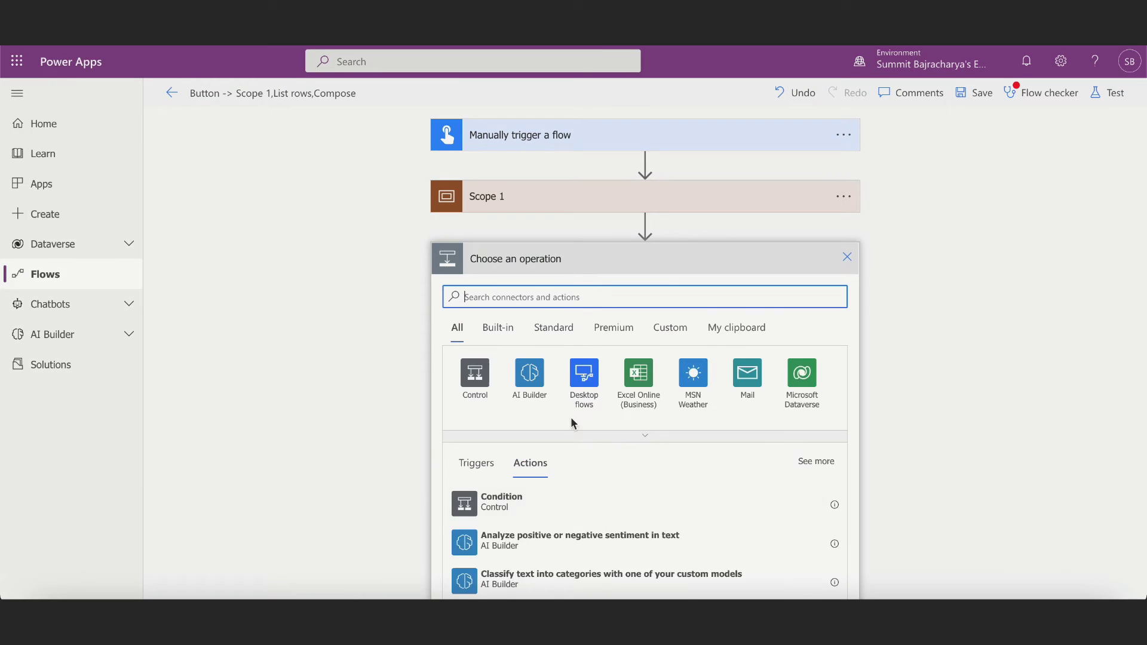
click(736, 329)
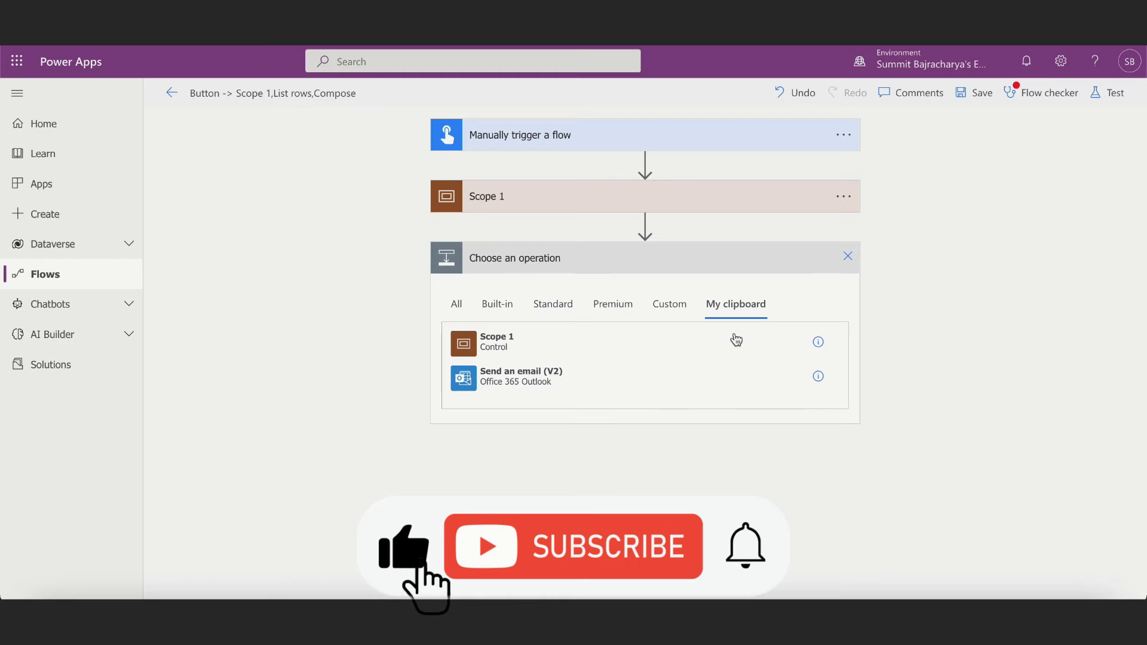
click(528, 349)
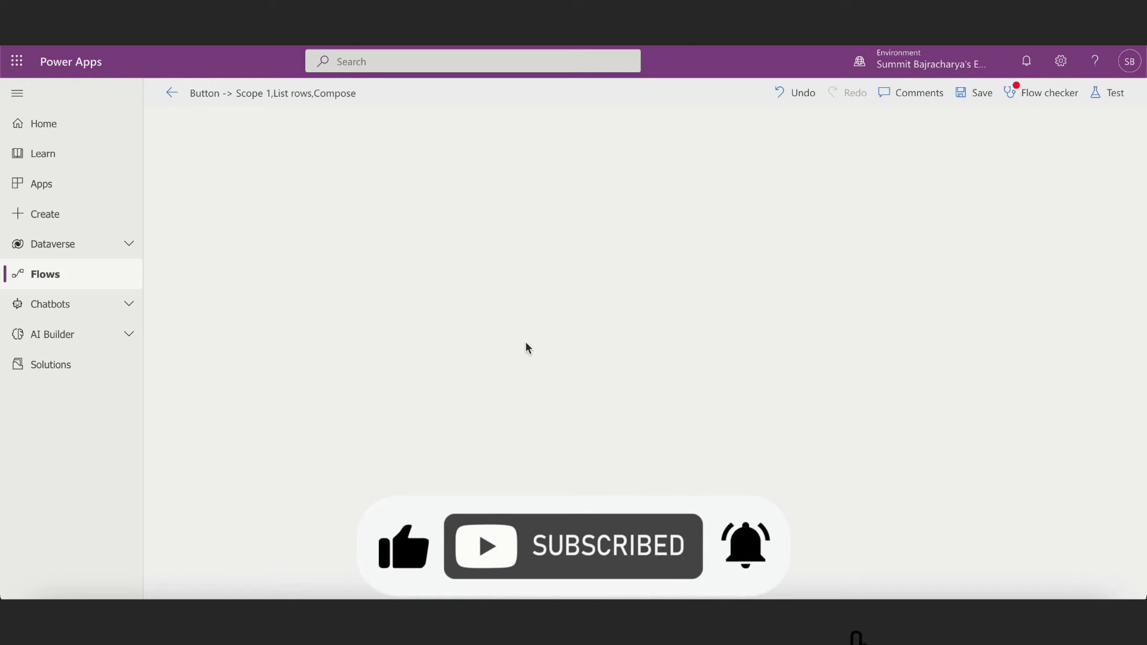
Rename the pasted scope to 'Scope 2'
click(843, 258)
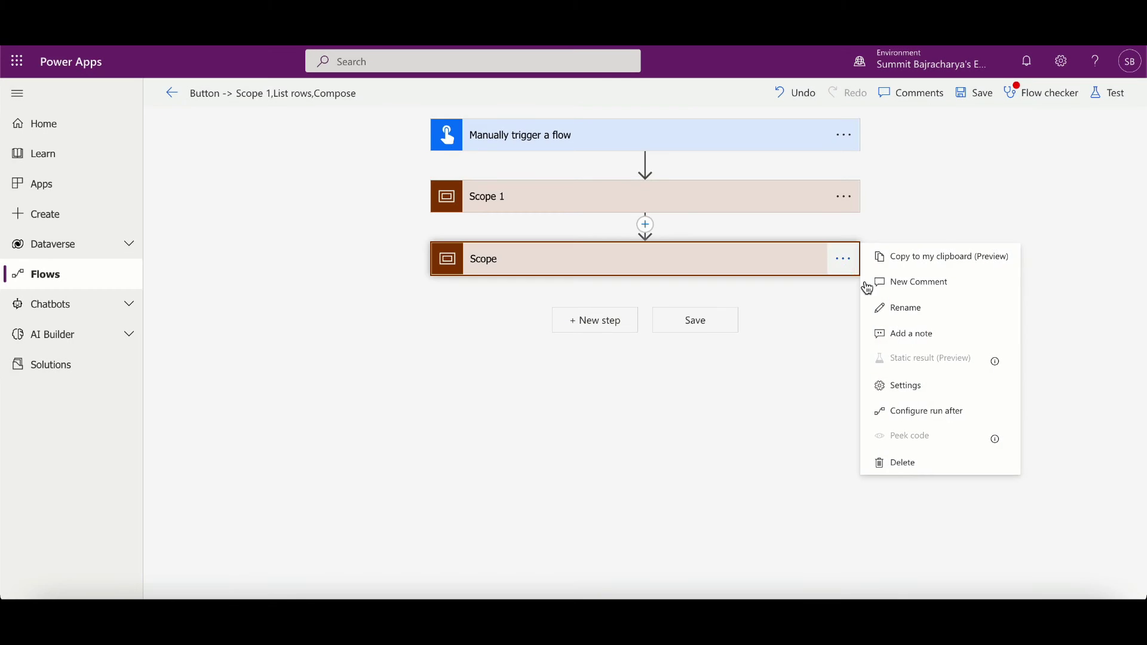
click(904, 310)
key(End)
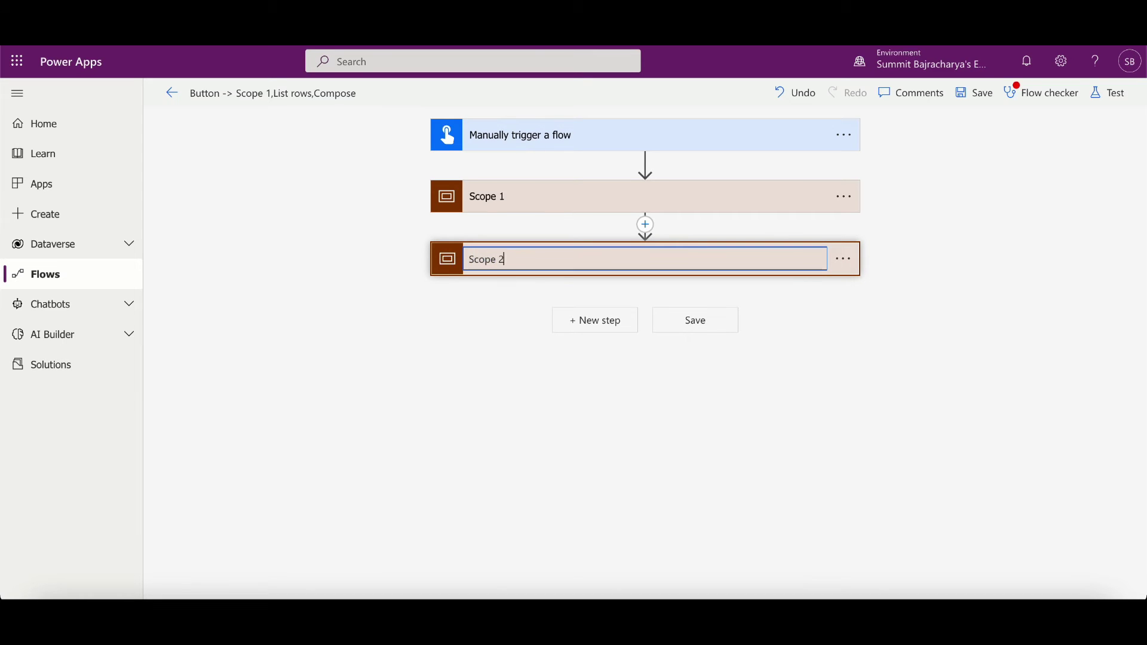
key(Return)
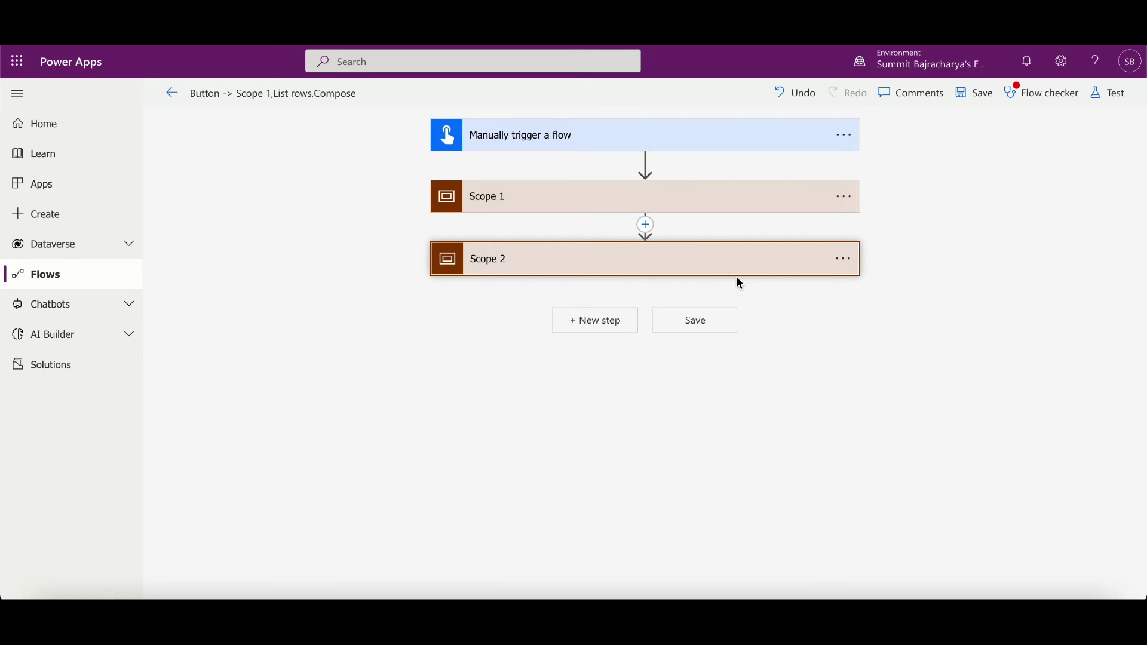
Change the List rows 2 table in Scope 2 from Contacts to Accounts
click(719, 270)
click(614, 310)
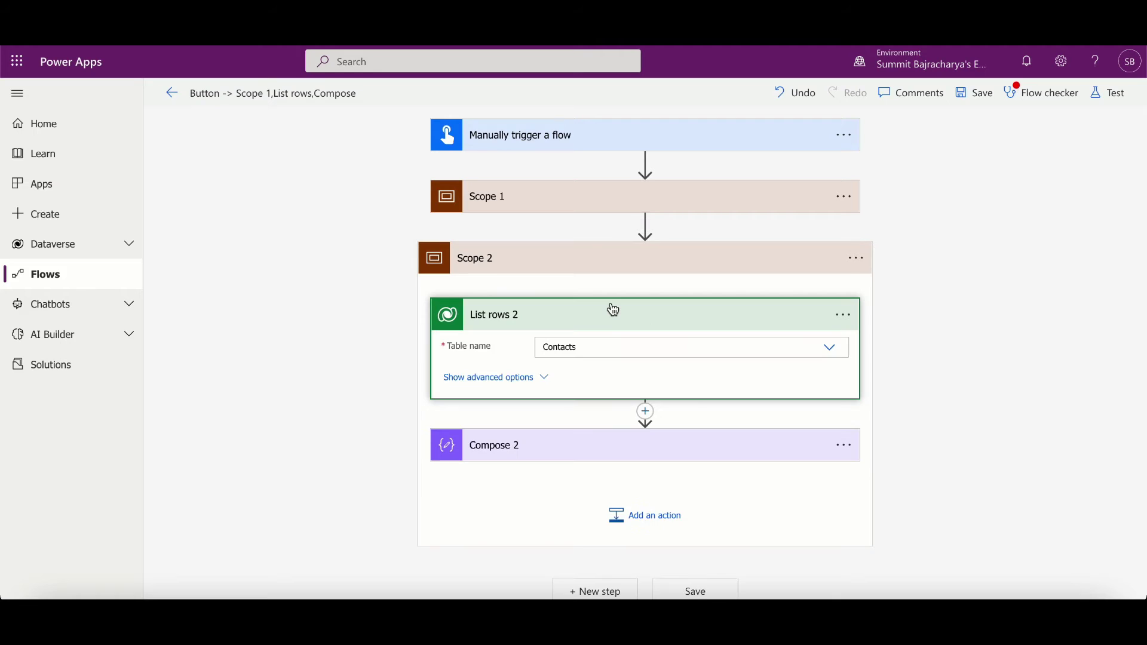
click(588, 349)
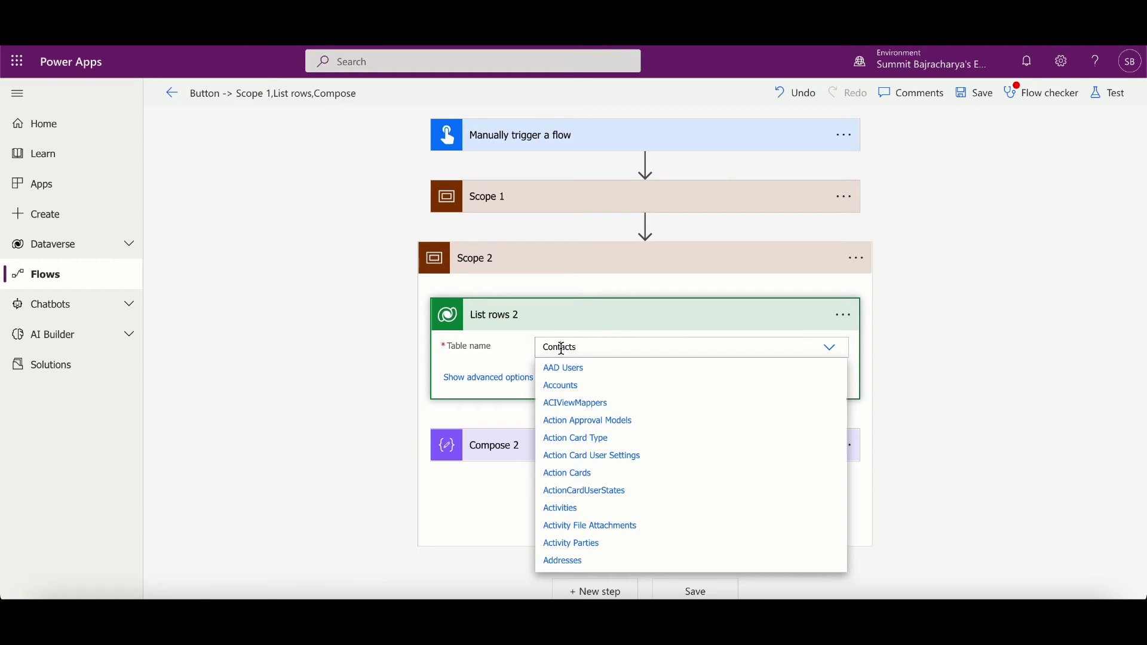
double_click(562, 349)
text(accou)
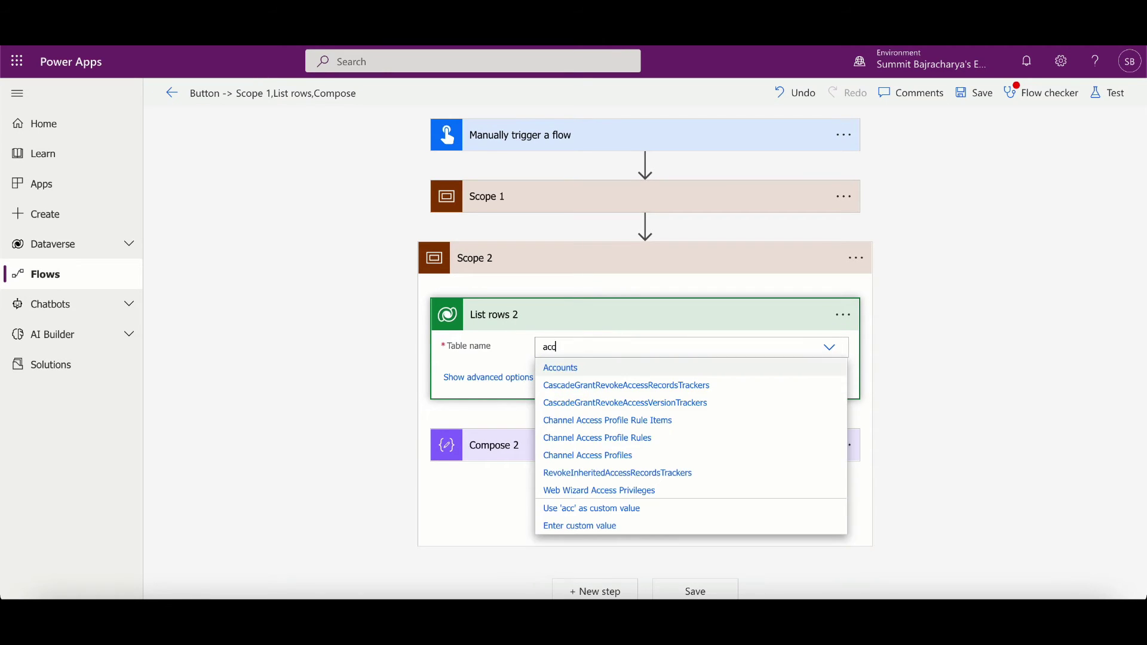
click(571, 368)
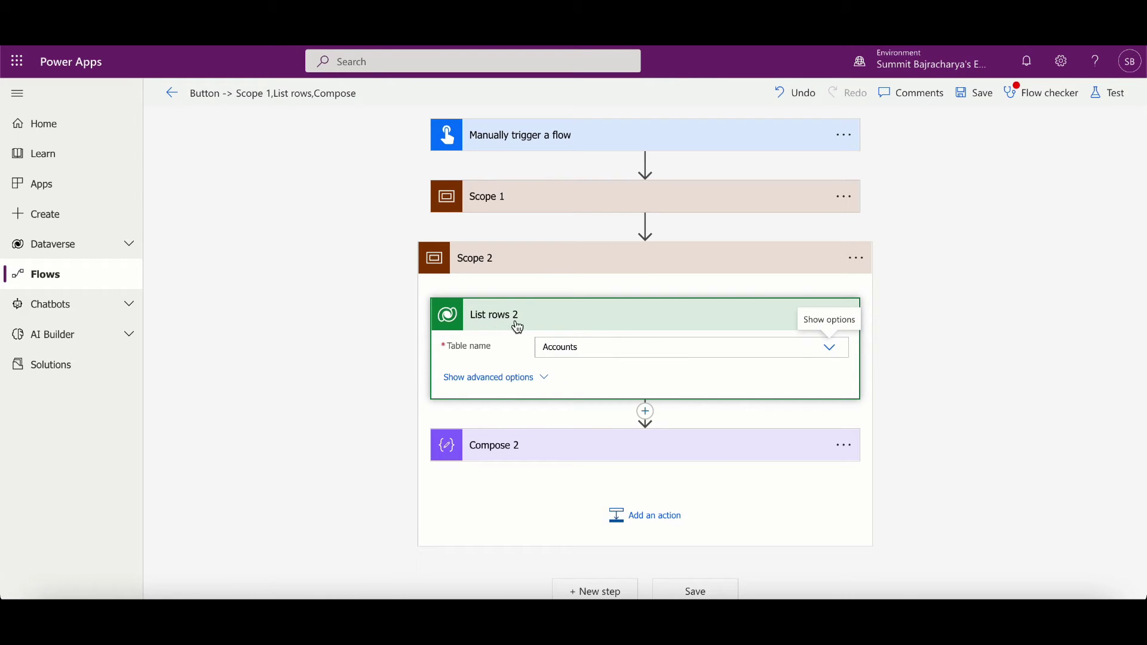
Change the Compose 2 label to 'No of accounts:', keeping its length expression
click(503, 213)
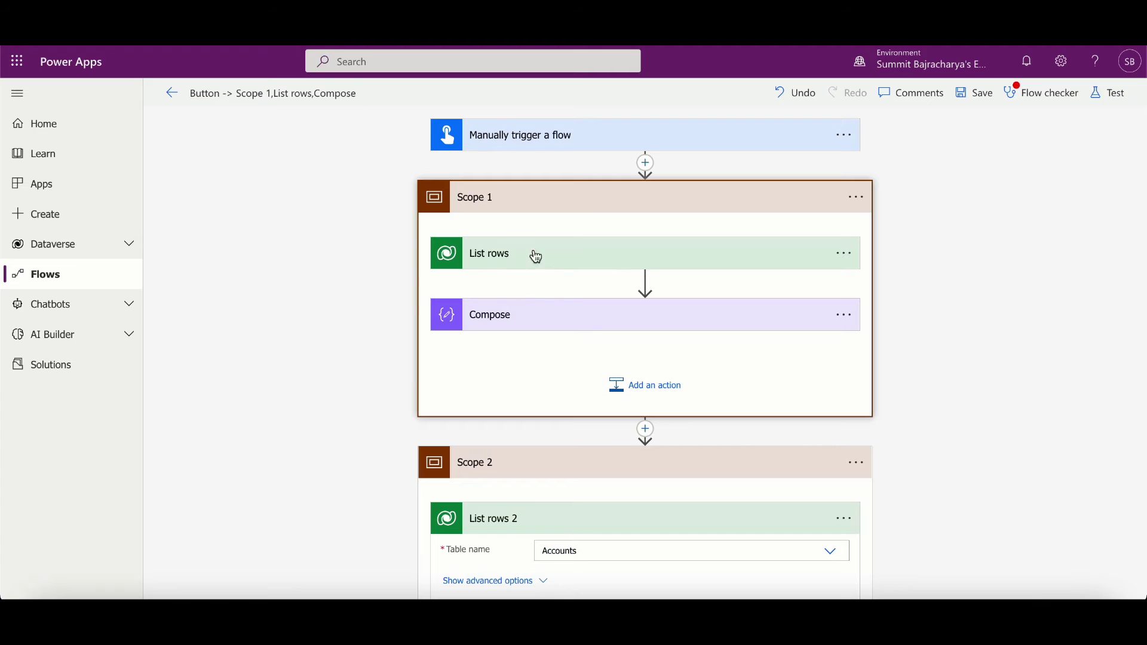
click(543, 206)
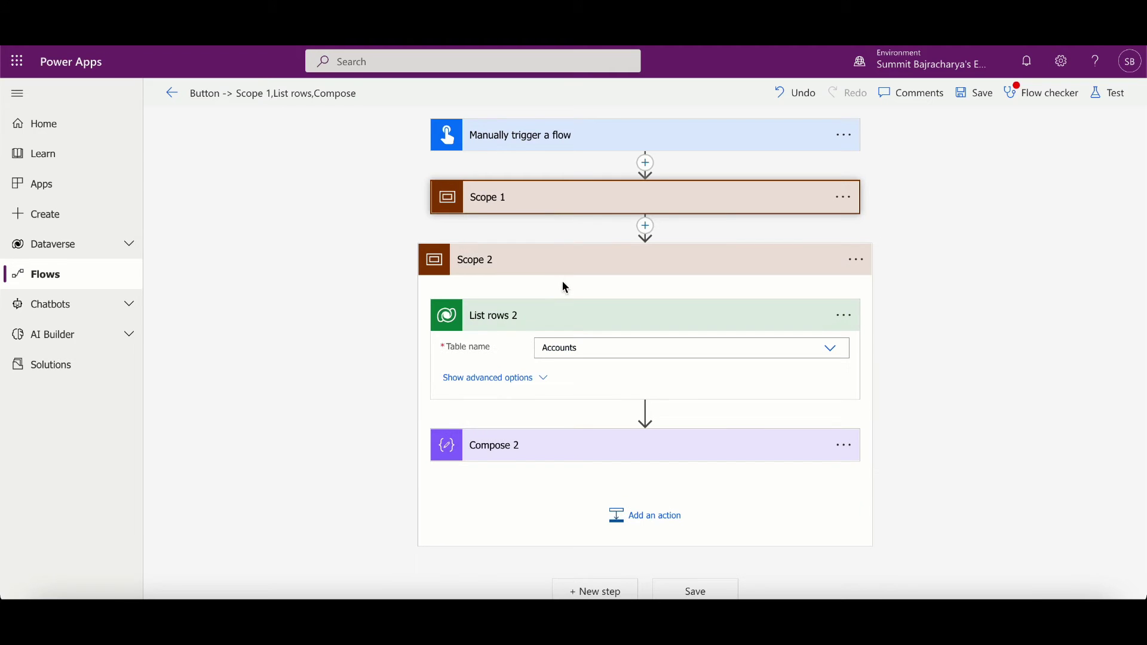
click(520, 443)
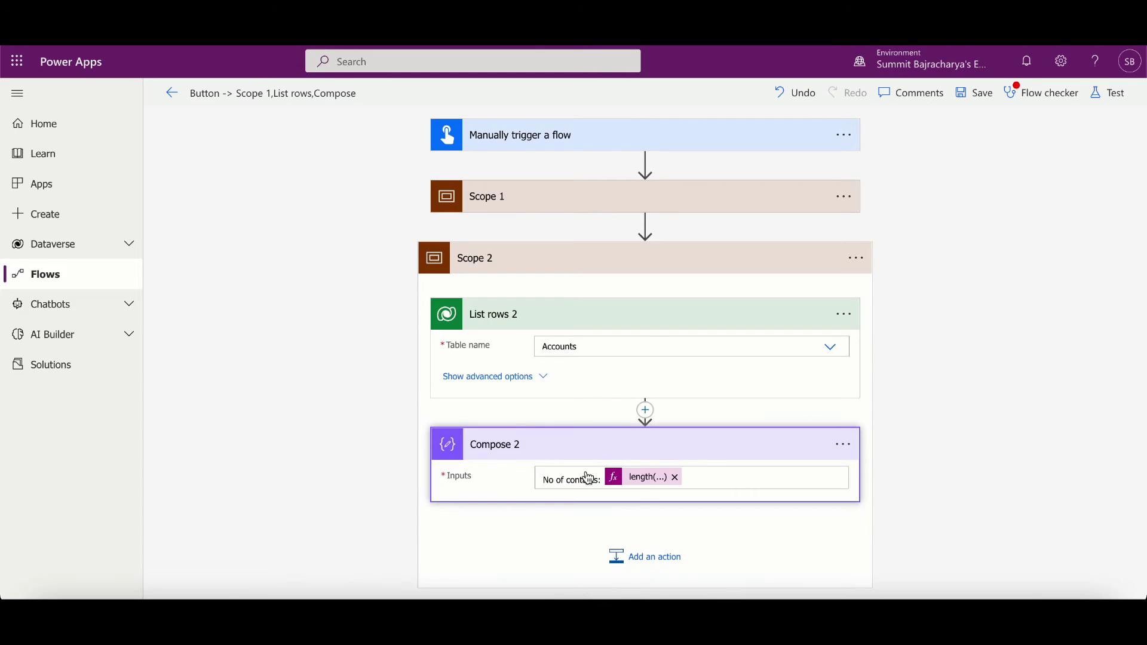
click(662, 487)
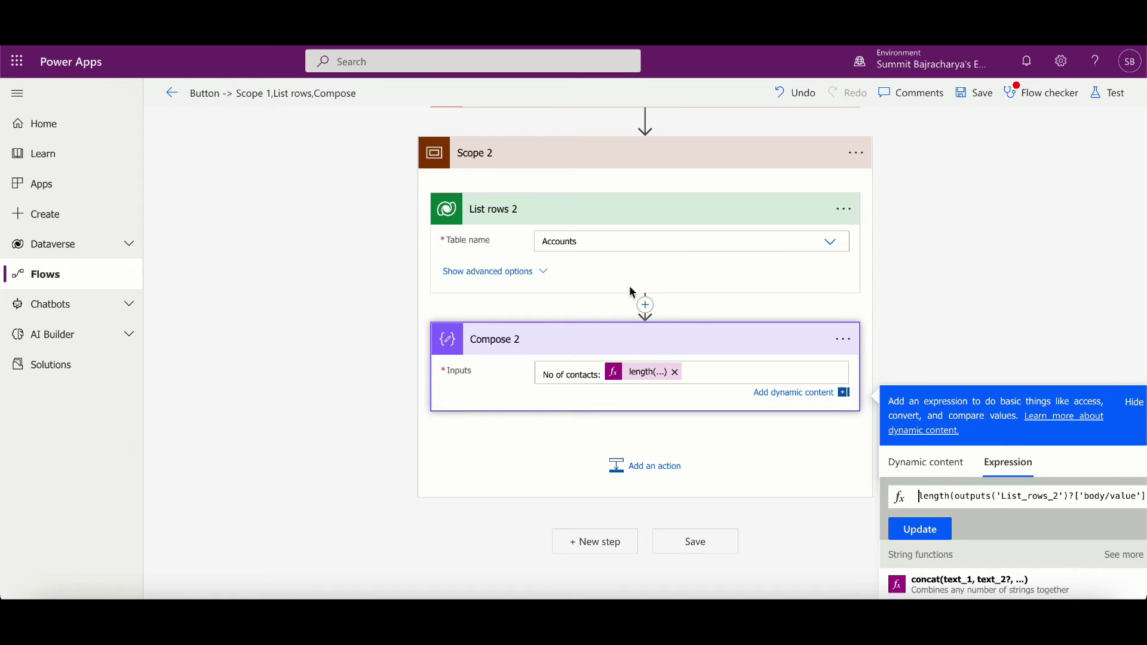
double_click(584, 373)
text(account)
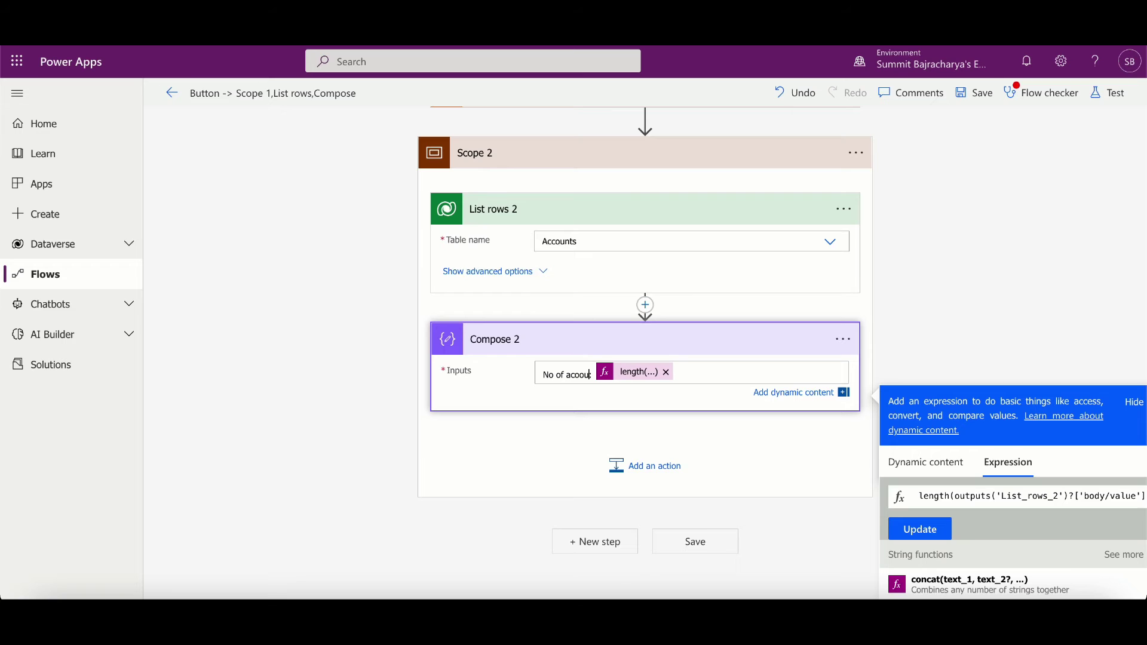
key(BackSpace)
key(BackSpace)
key(BackSpace)
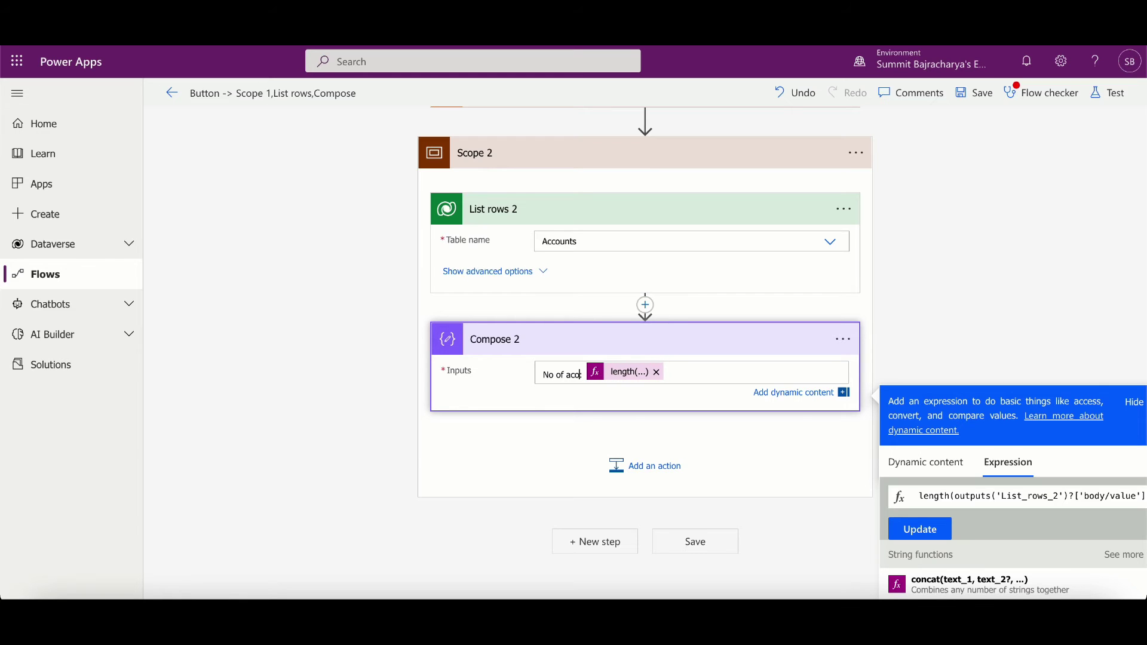
text(unts:)
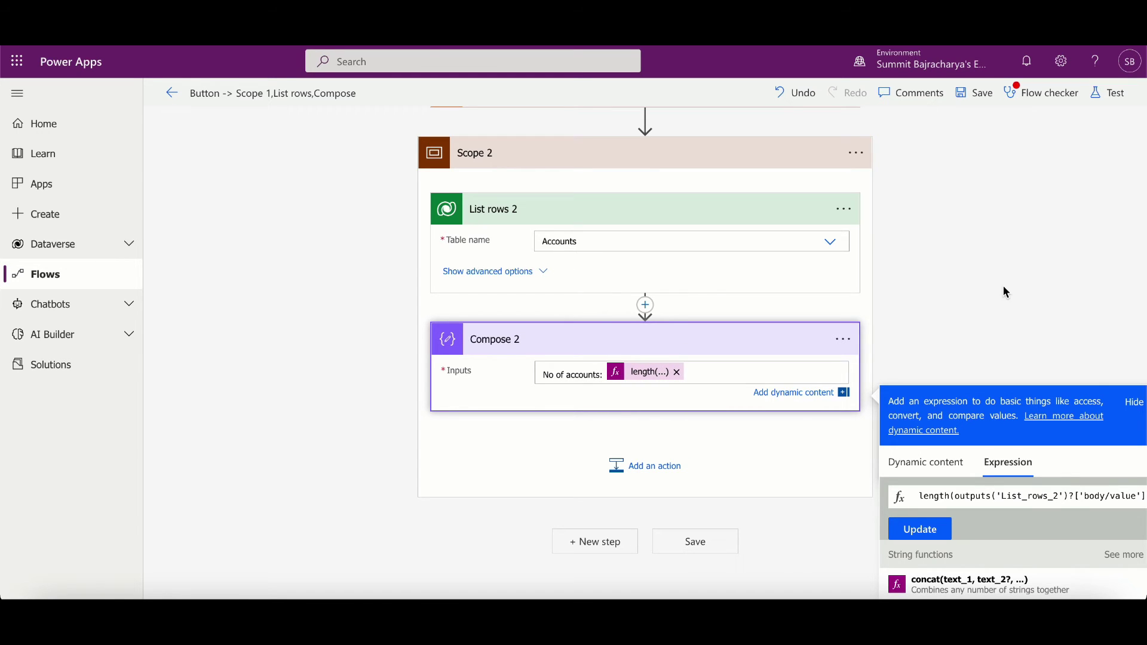
click(1002, 286)
Save the flow and run a manual test of it
click(975, 93)
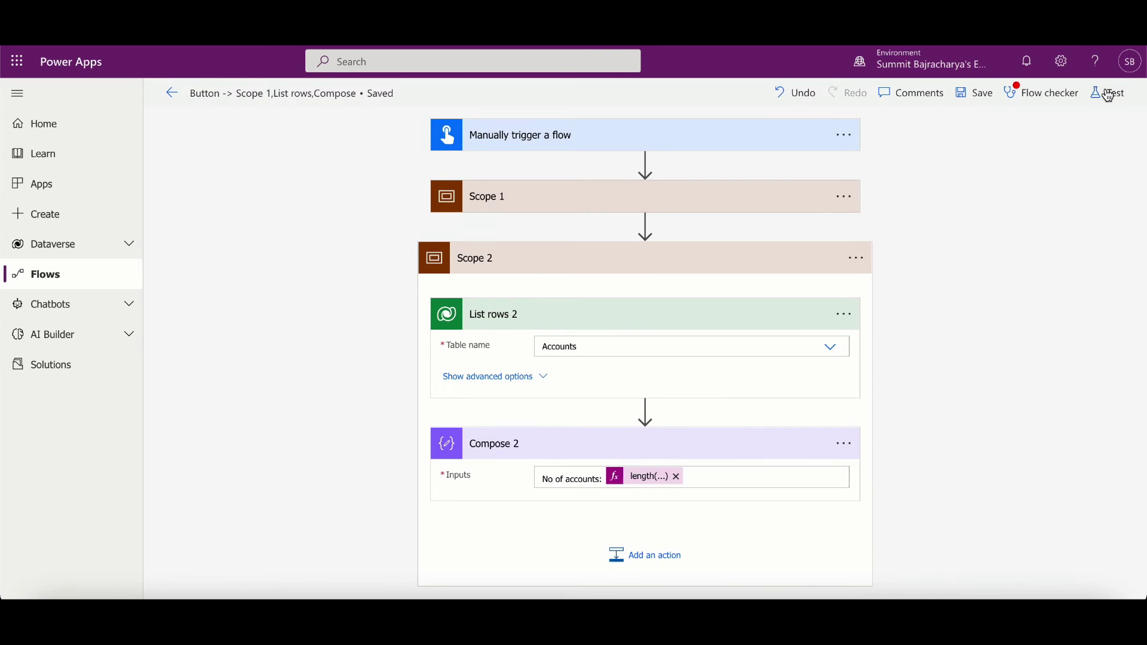
click(1108, 95)
click(1122, 100)
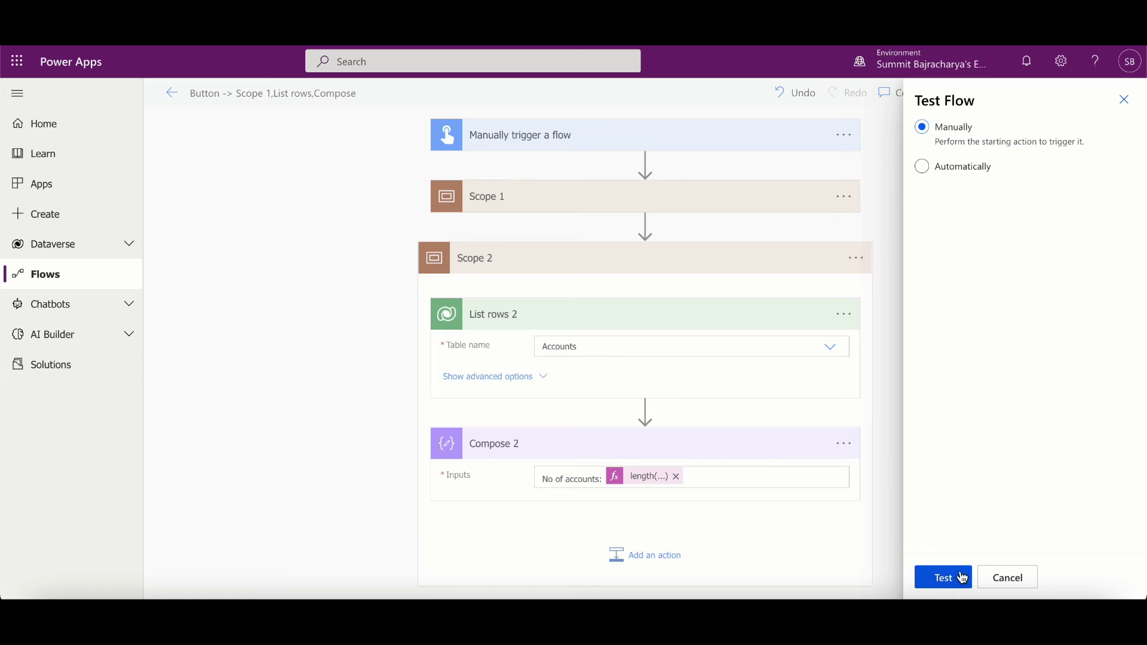
click(943, 577)
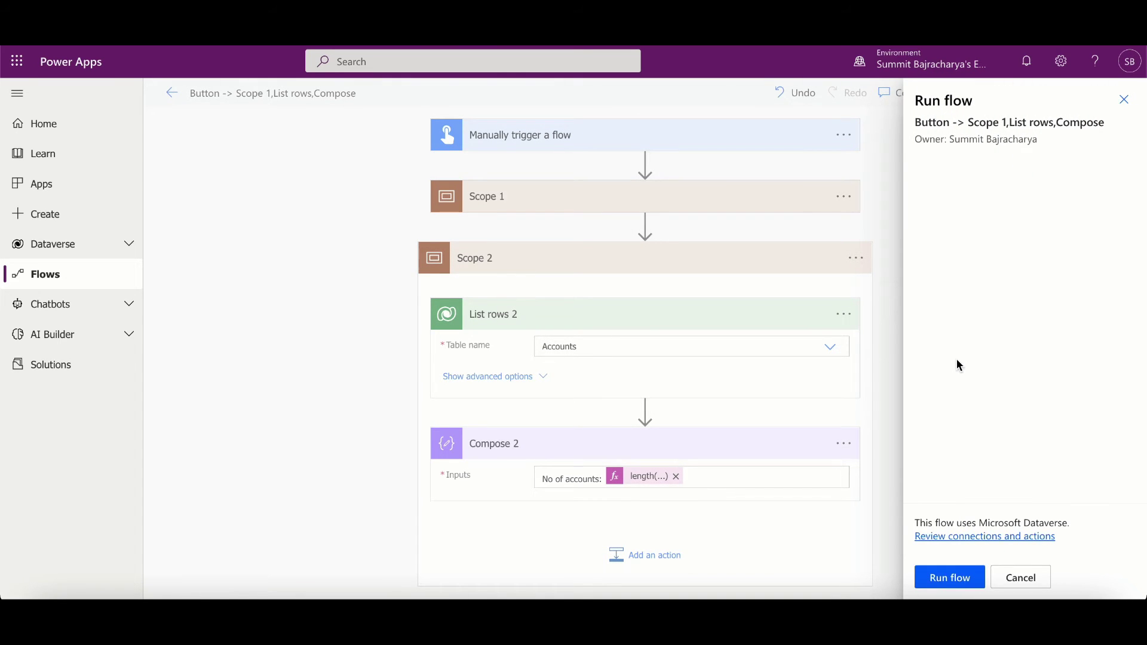
click(957, 575)
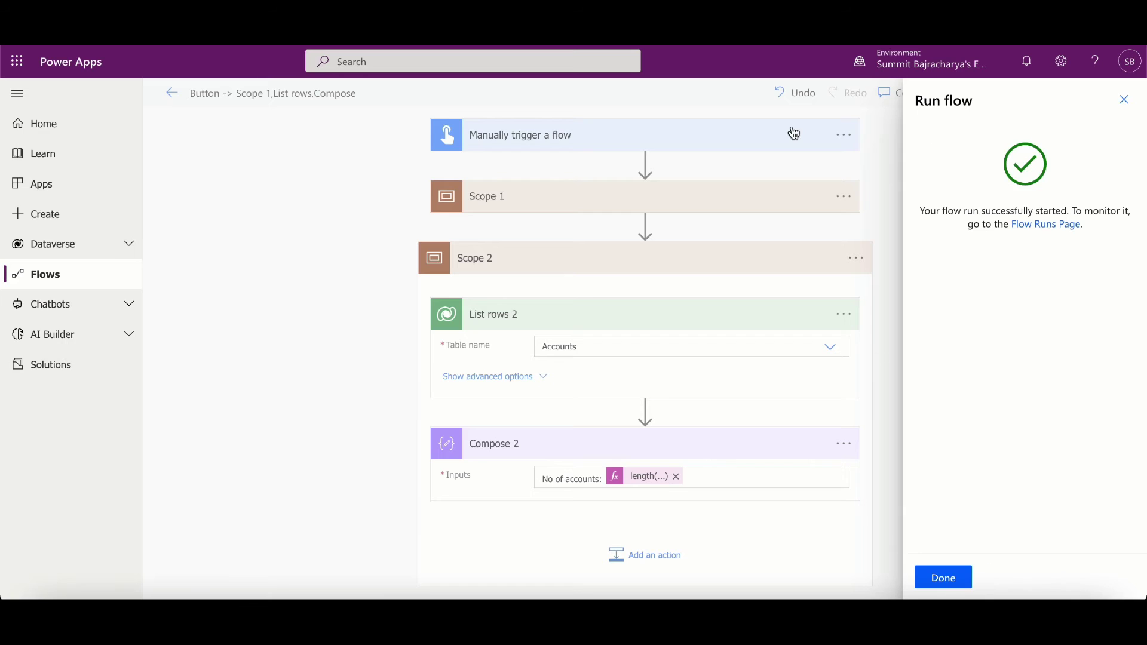
Confirm Scope 1 and Scope 2 both succeeded in the run, then return to editing
click(946, 582)
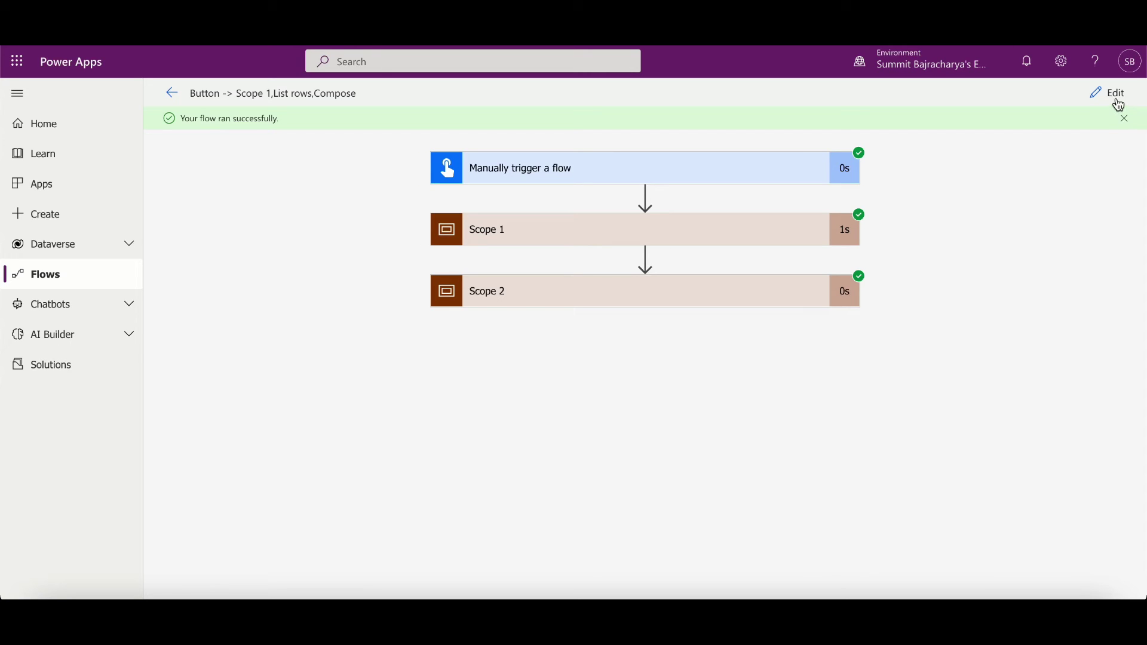
click(758, 233)
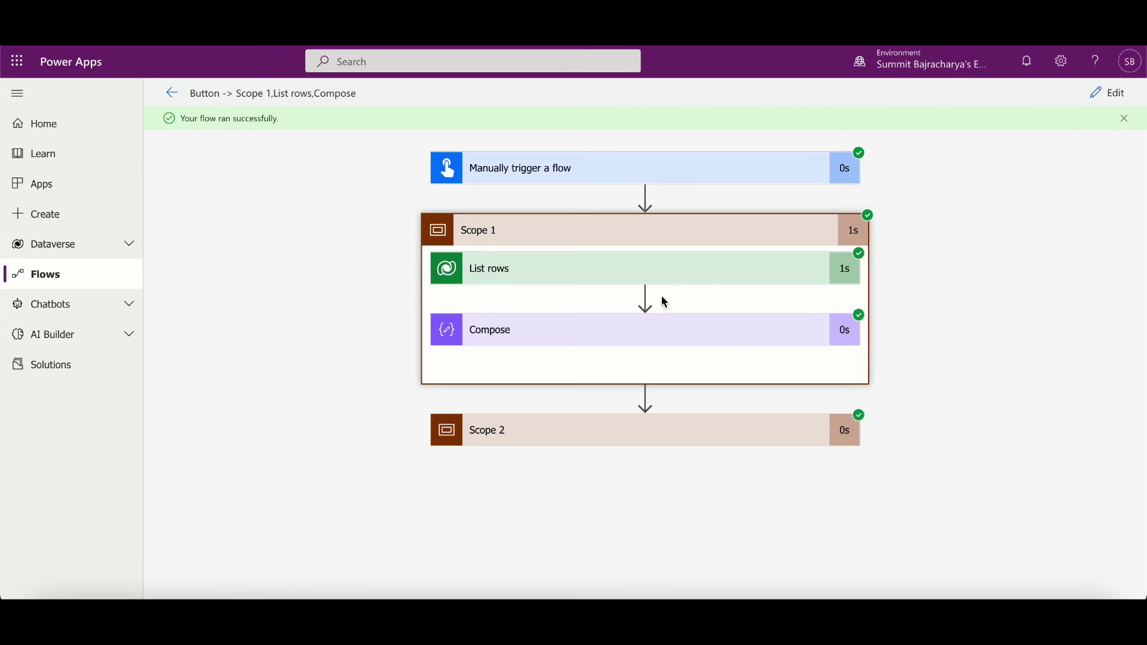
click(1113, 92)
Insert a Condition step directly below the manual trigger
click(645, 162)
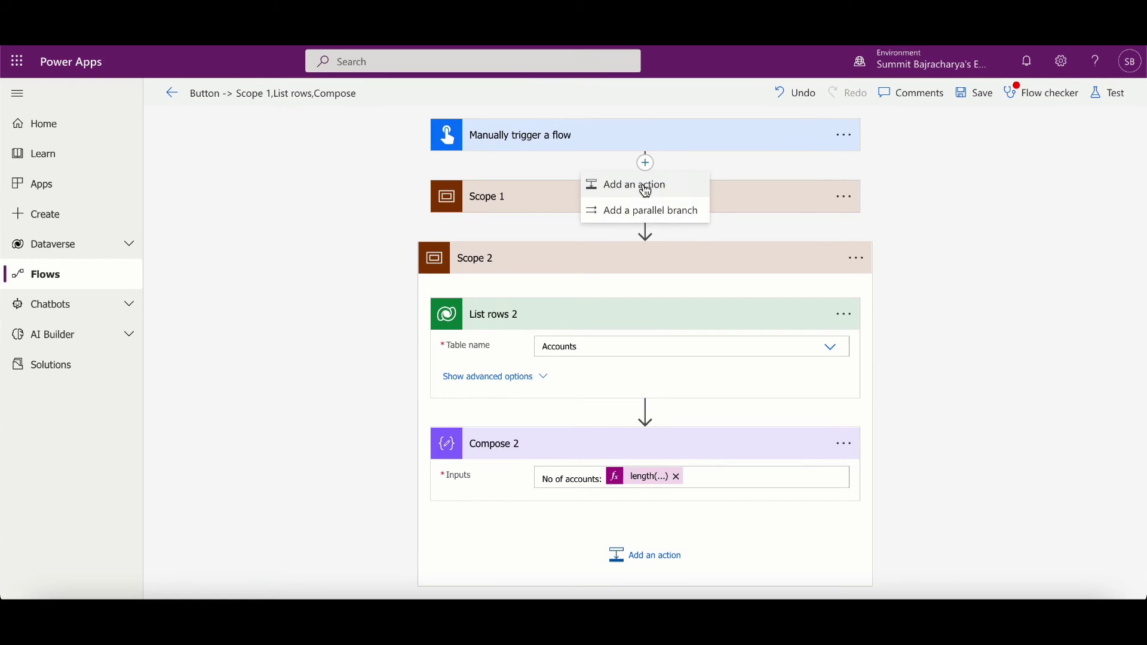
click(644, 187)
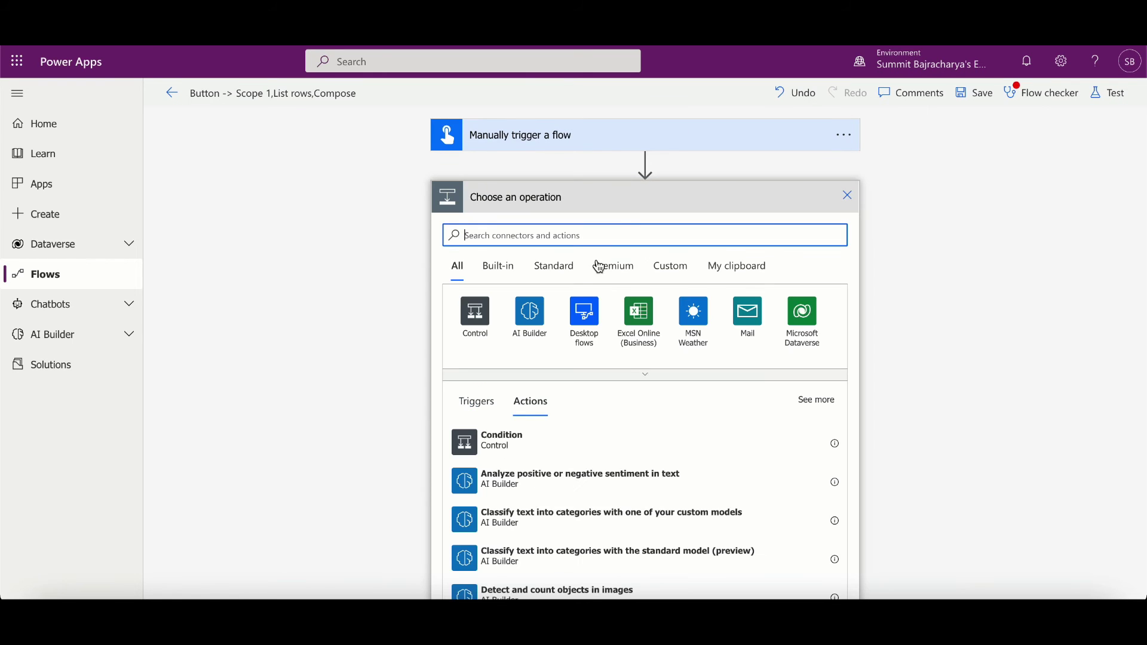
click(504, 436)
click(506, 241)
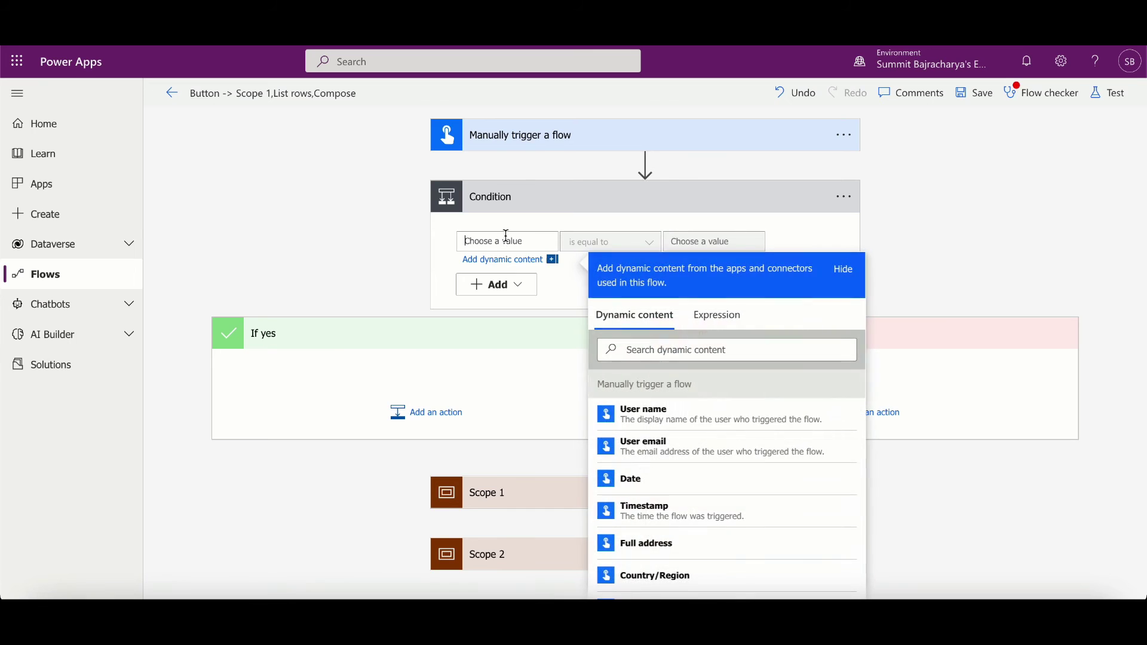
Add a Text input named Entity to the manual trigger
click(544, 137)
click(517, 177)
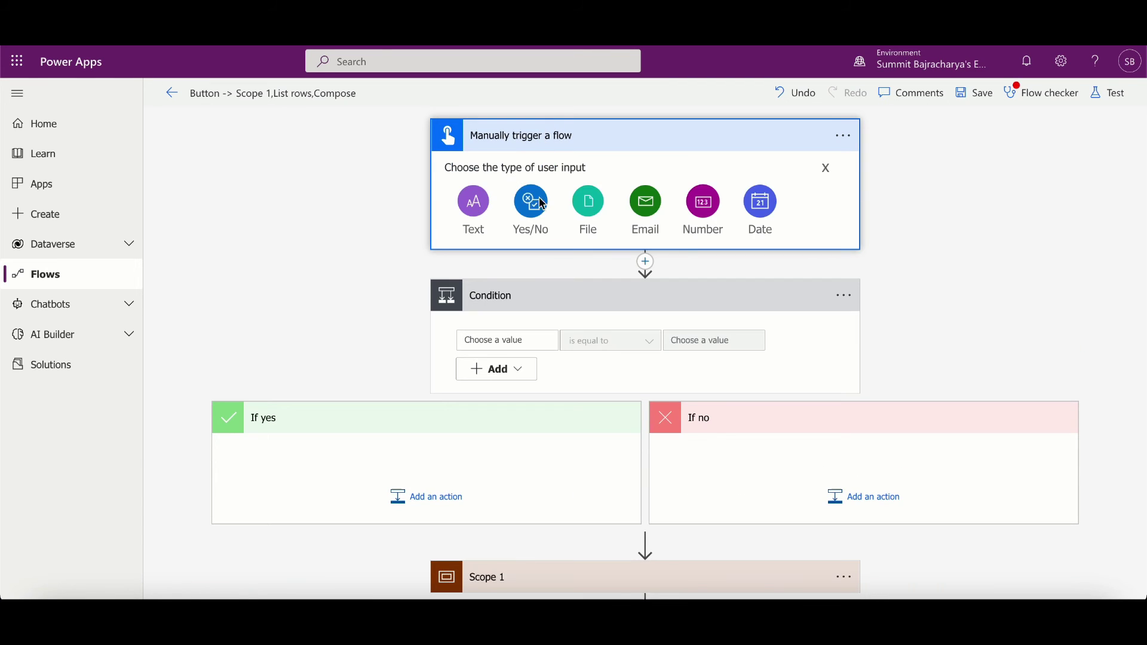
click(472, 204)
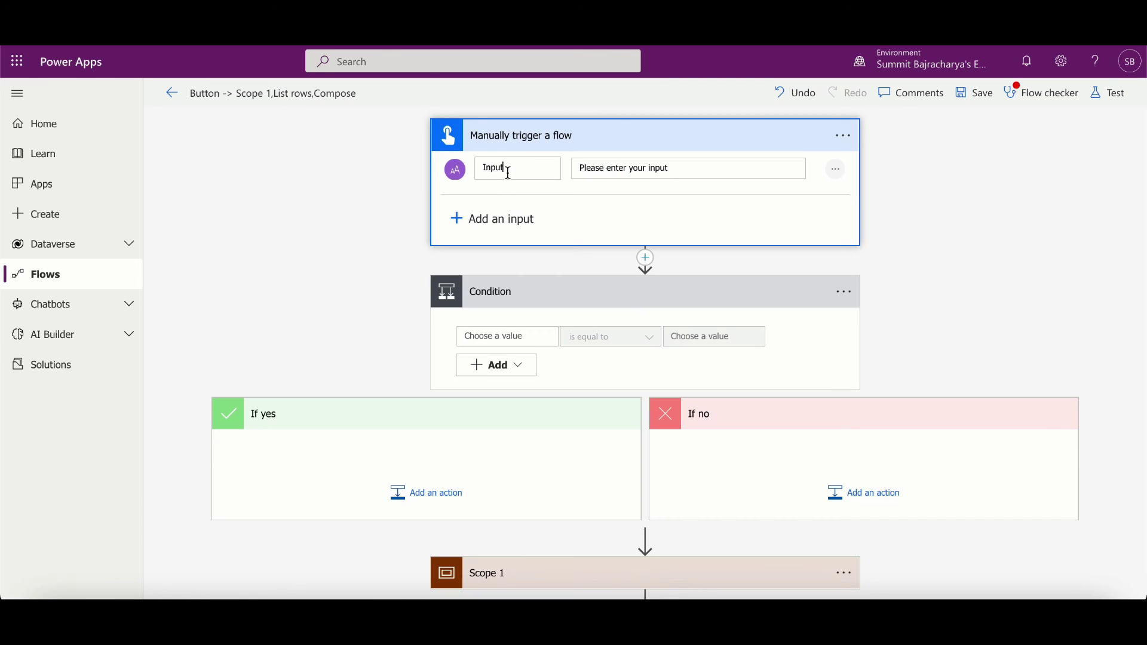
double_click(505, 168)
text(Entity)
Set the Condition to test whether Entity is equal to Contact
click(507, 334)
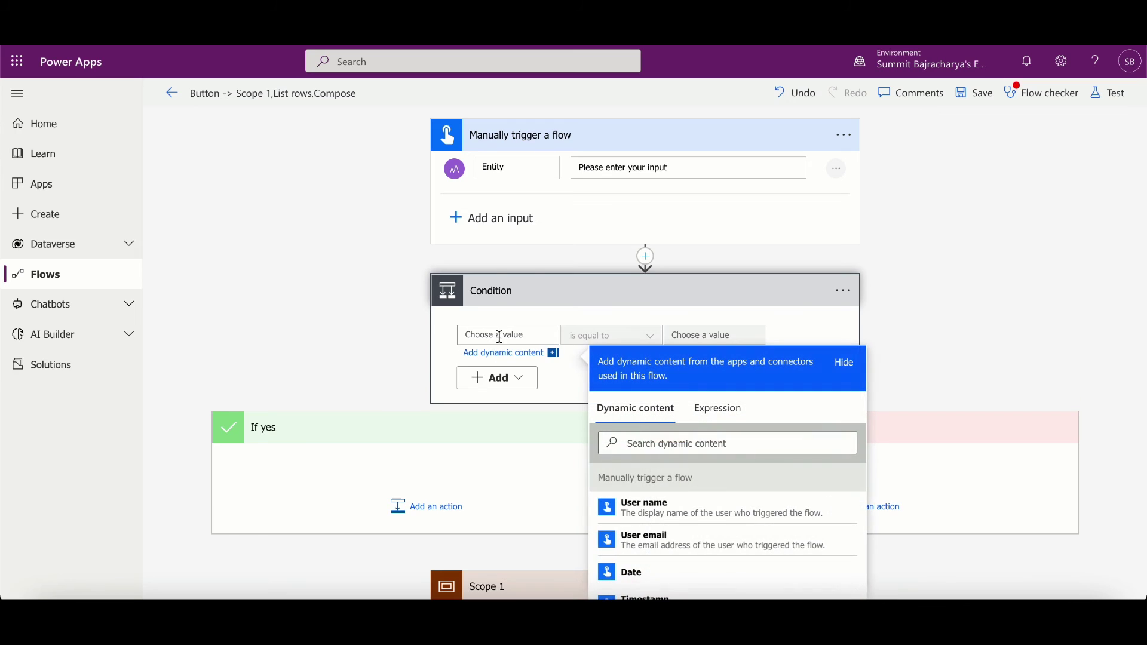
scroll(687, 504, down, 2)
scroll(687, 508, down, 3)
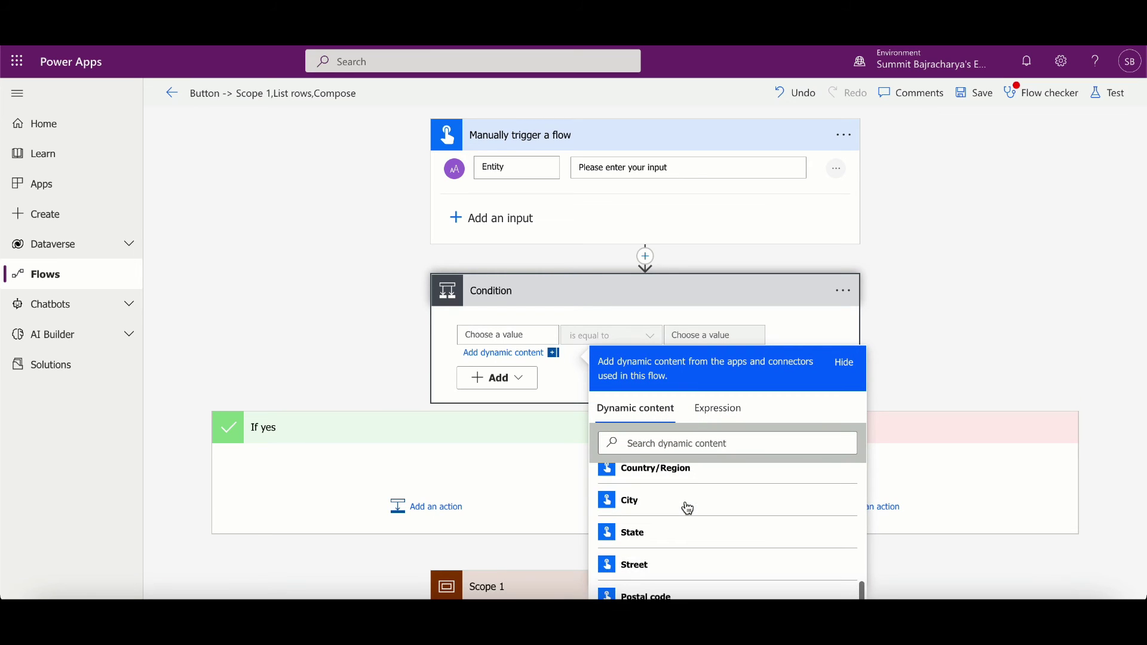
click(692, 449)
text(Enti)
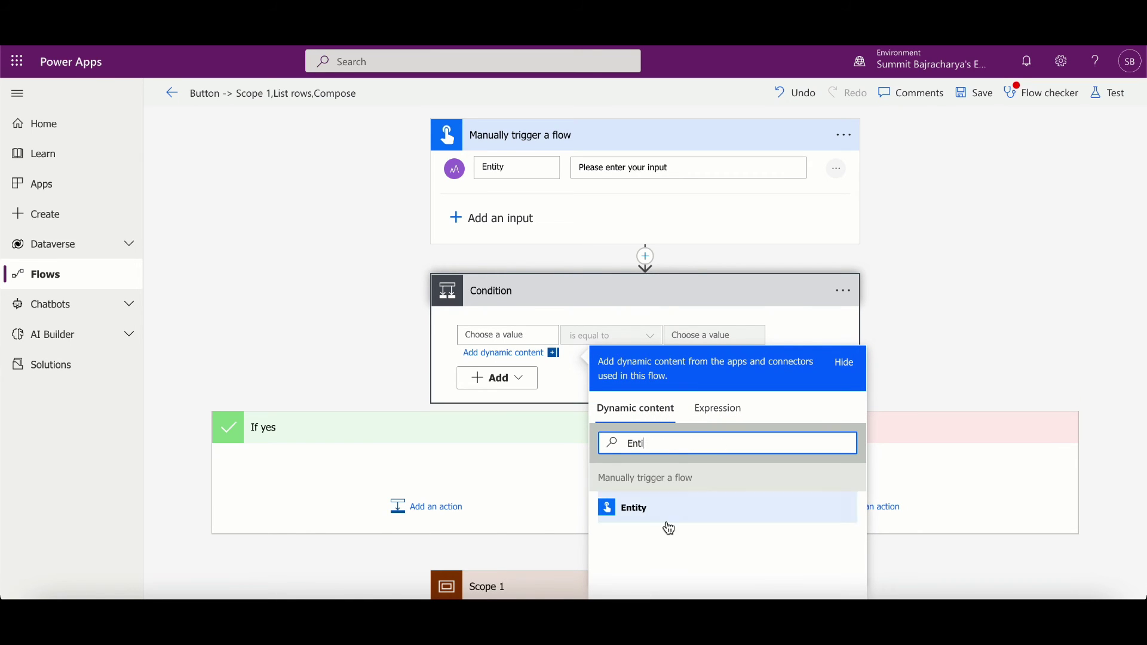
click(668, 512)
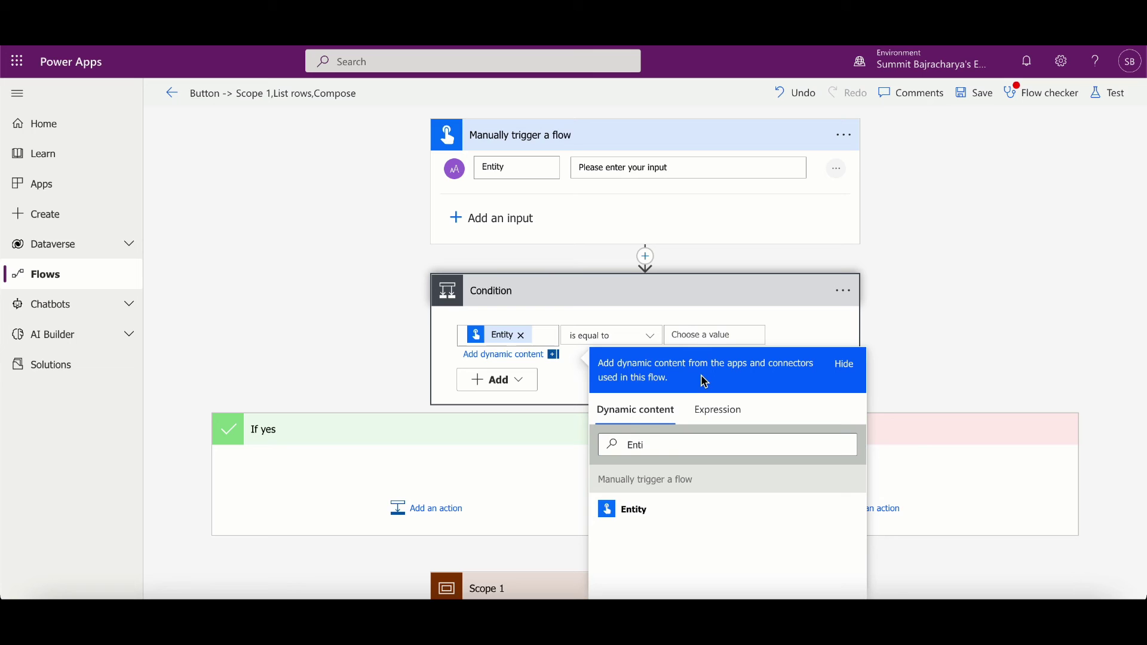
click(705, 335)
text(Con)
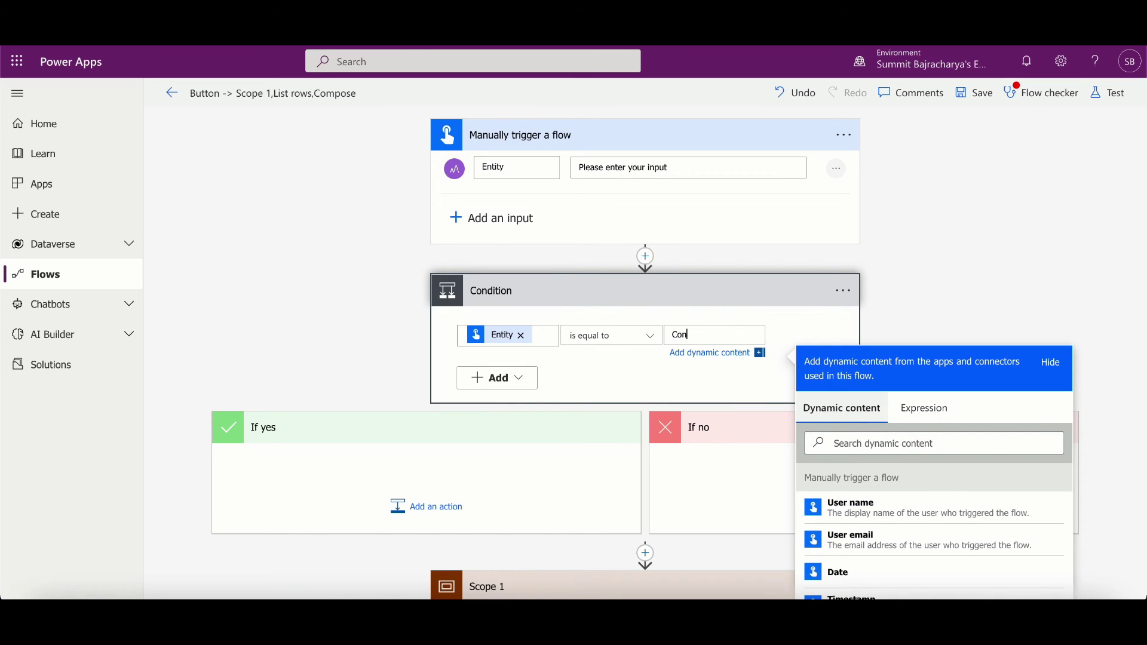
text(tact)
scroll(669, 470, down, 2)
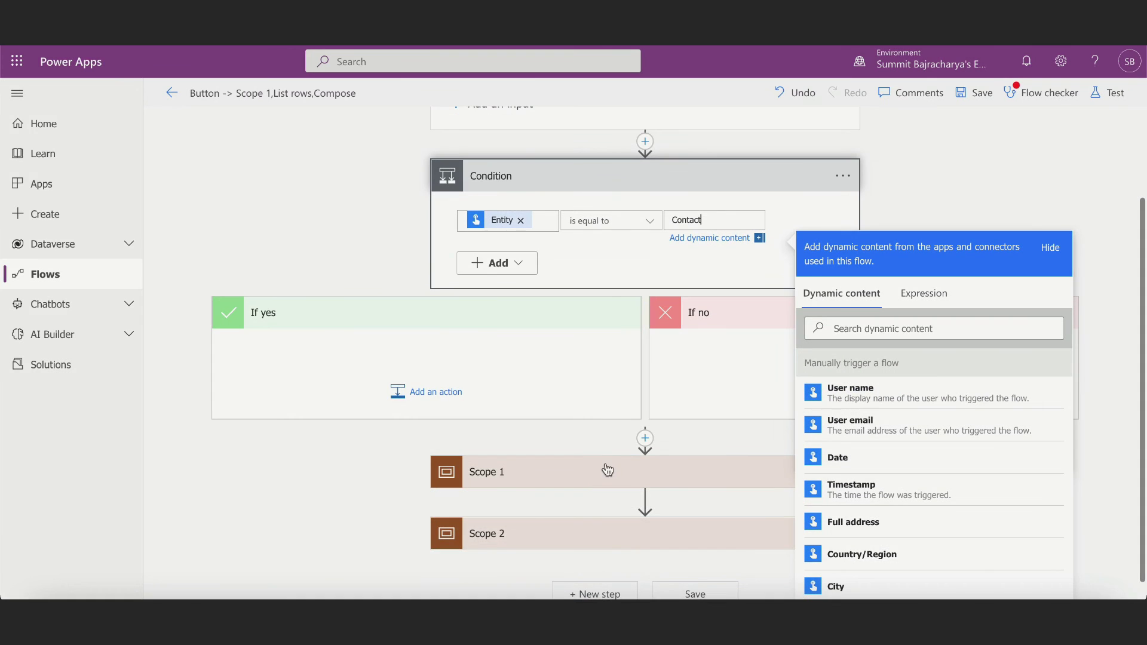
Drag Scope 1 into the If yes box and Scope 2 into the If no box
drag(607, 469, 406, 341)
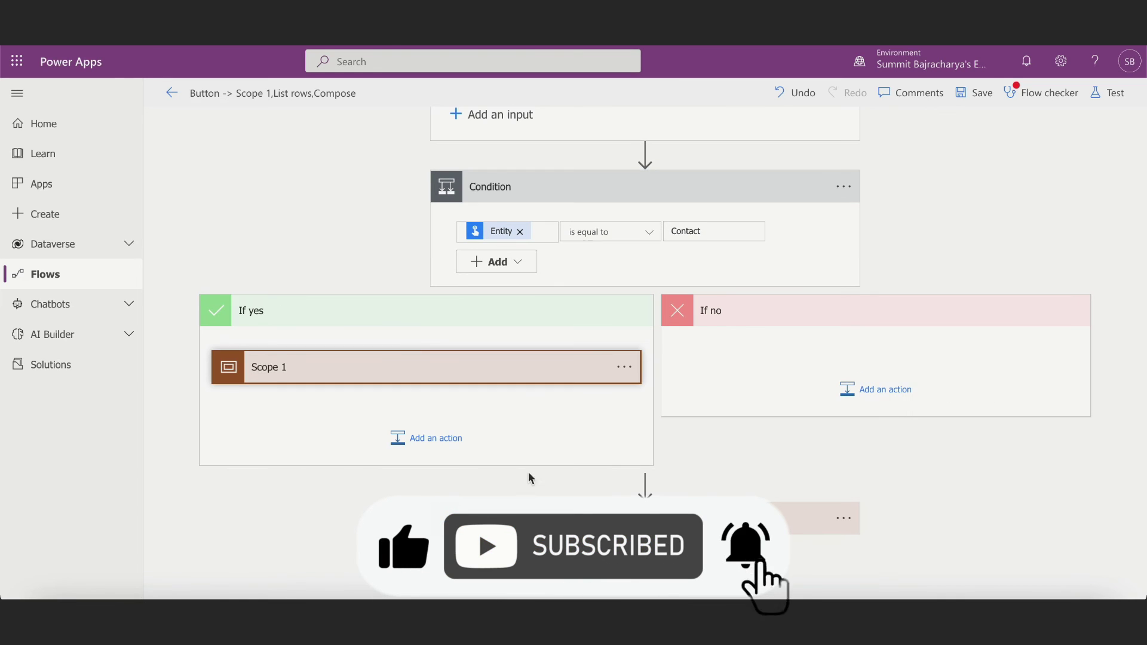
drag(538, 523, 802, 374)
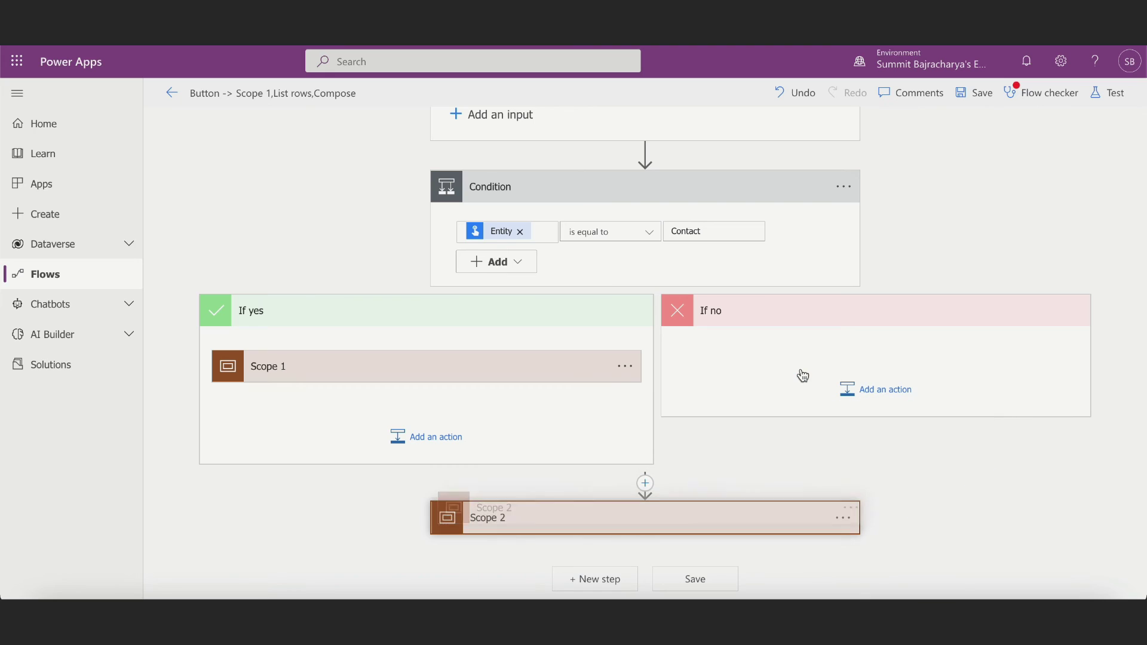
drag(690, 513, 868, 364)
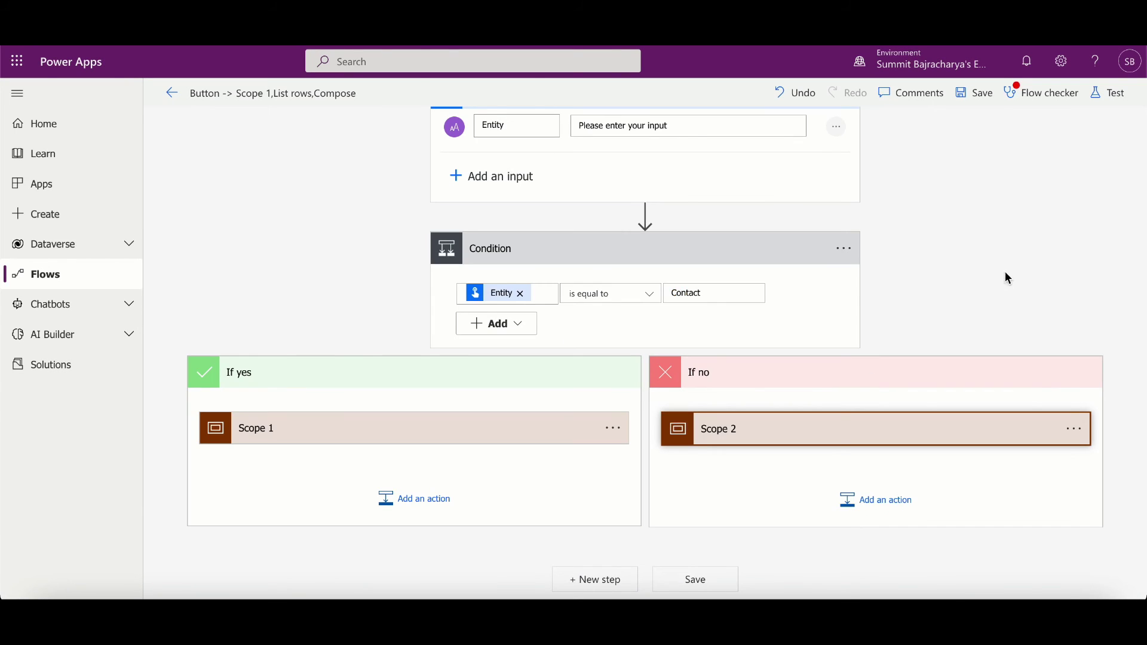
Test the flow manually with Entity set to Contact and open the run
click(1109, 93)
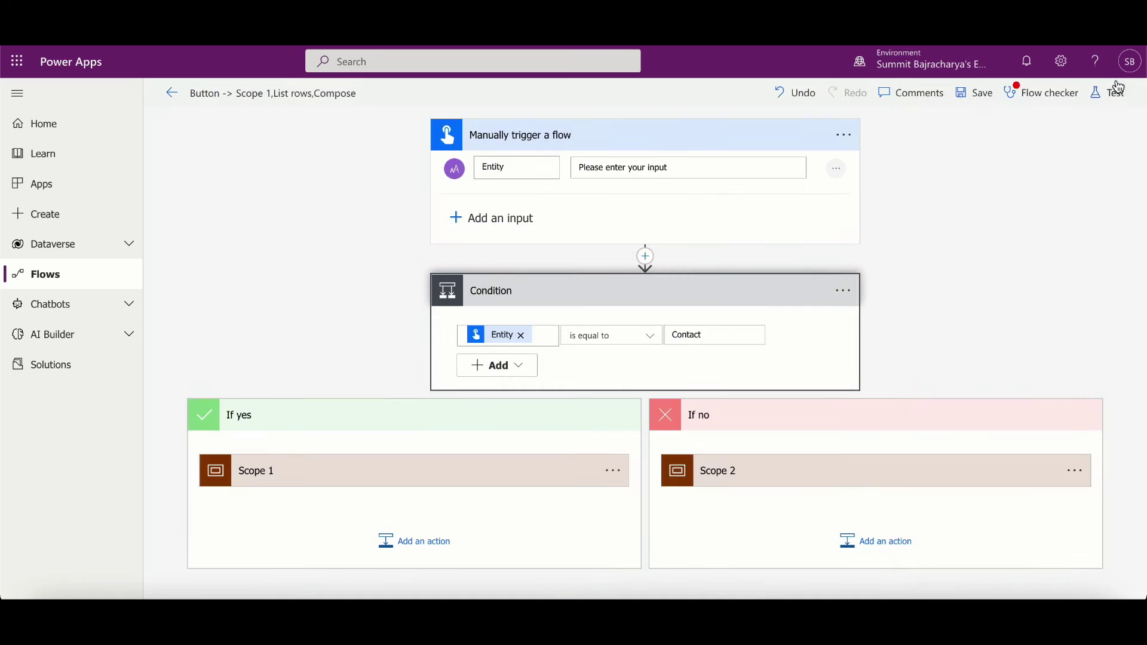
click(982, 173)
click(941, 143)
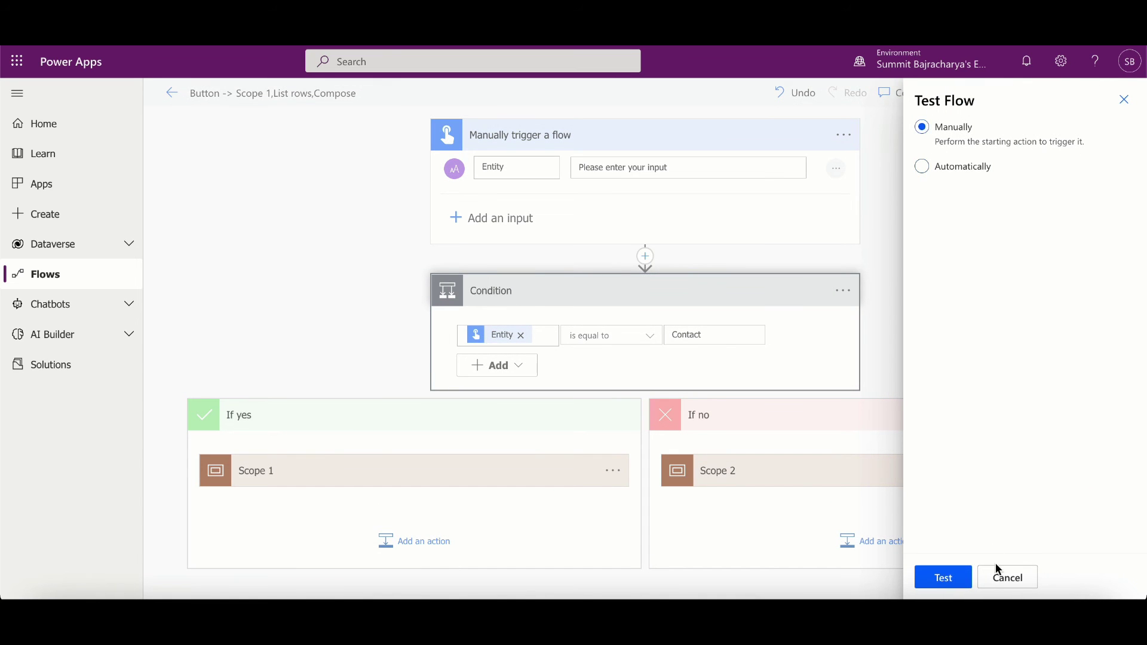
click(942, 578)
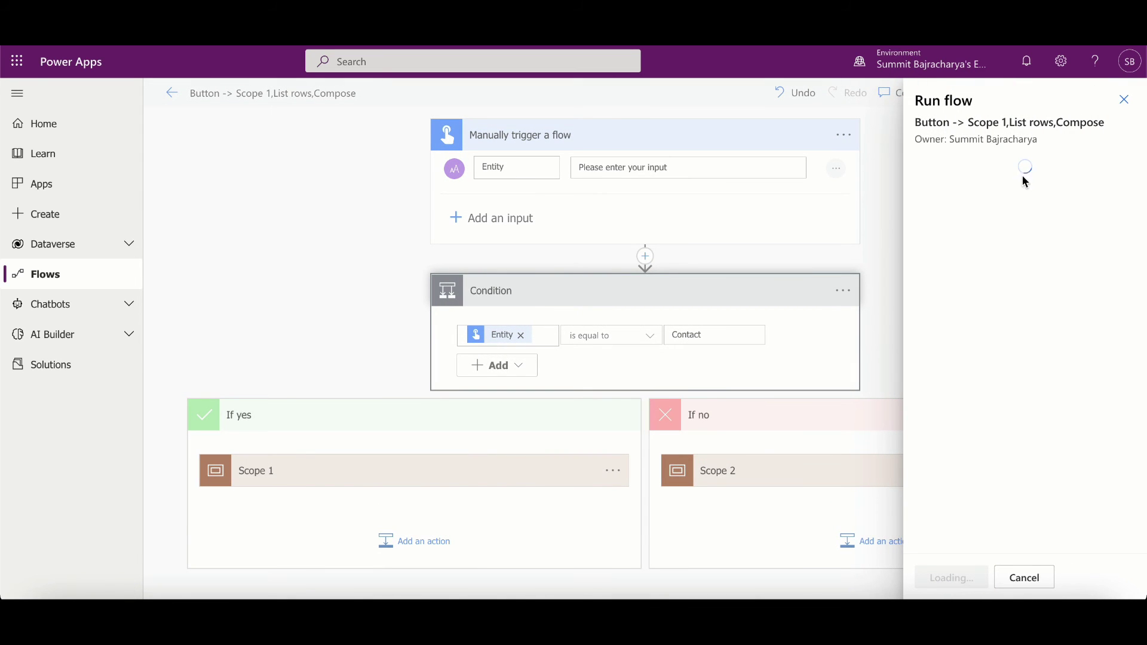
click(965, 202)
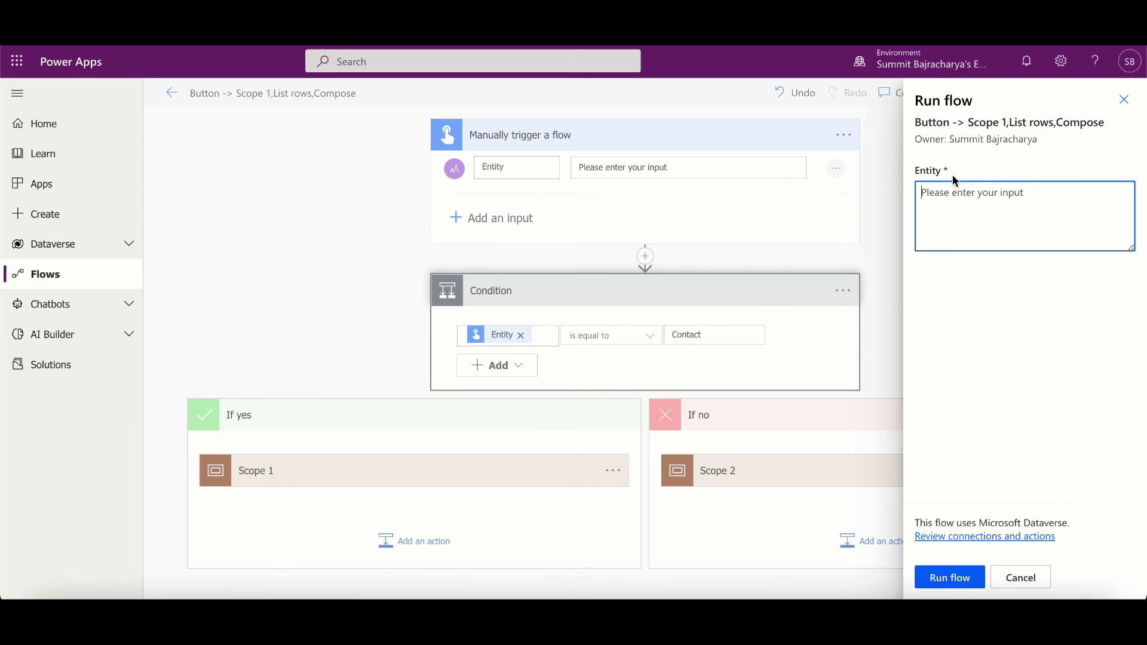
text(Contact)
click(948, 577)
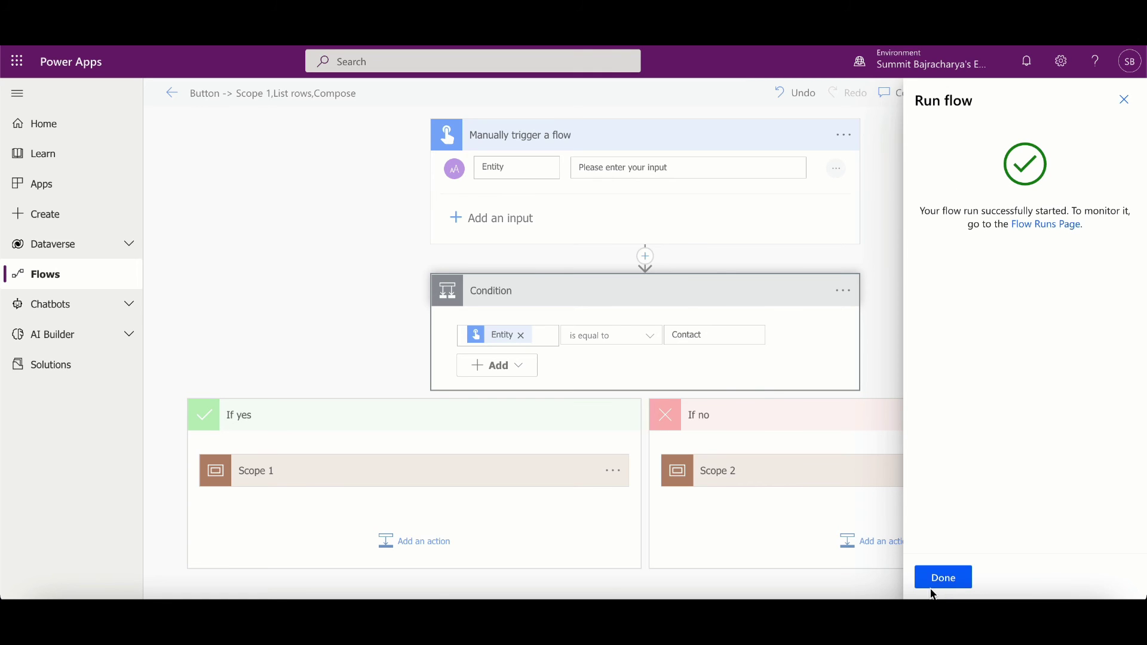
click(941, 577)
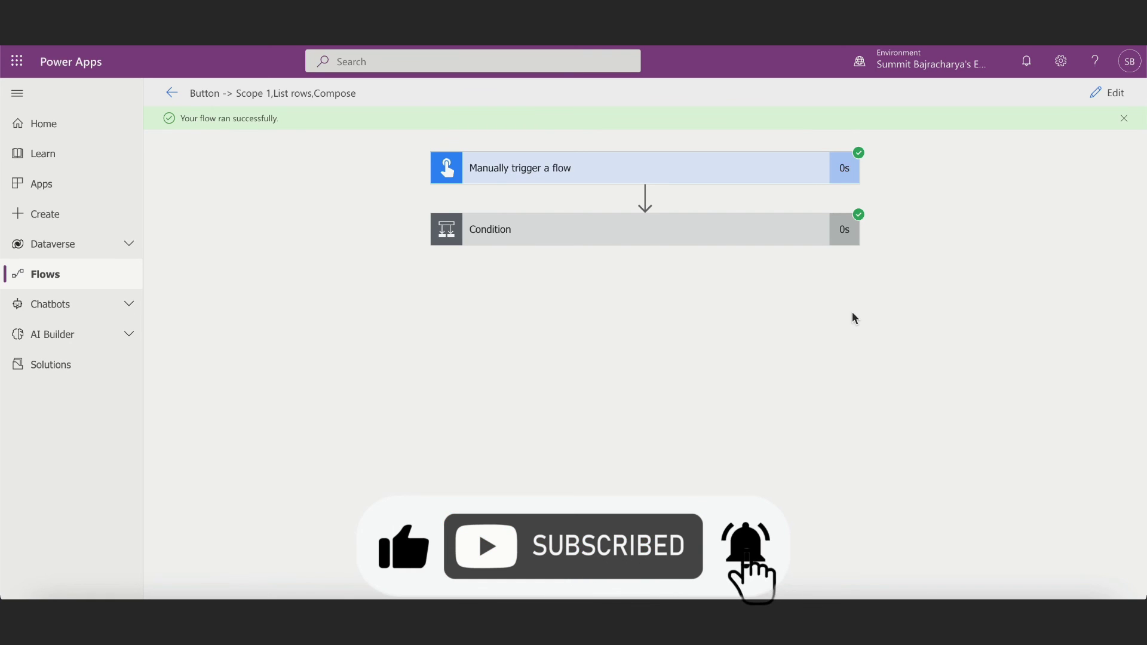
Expand the Condition, Scope 1 and Scope 2 in the run results
click(743, 236)
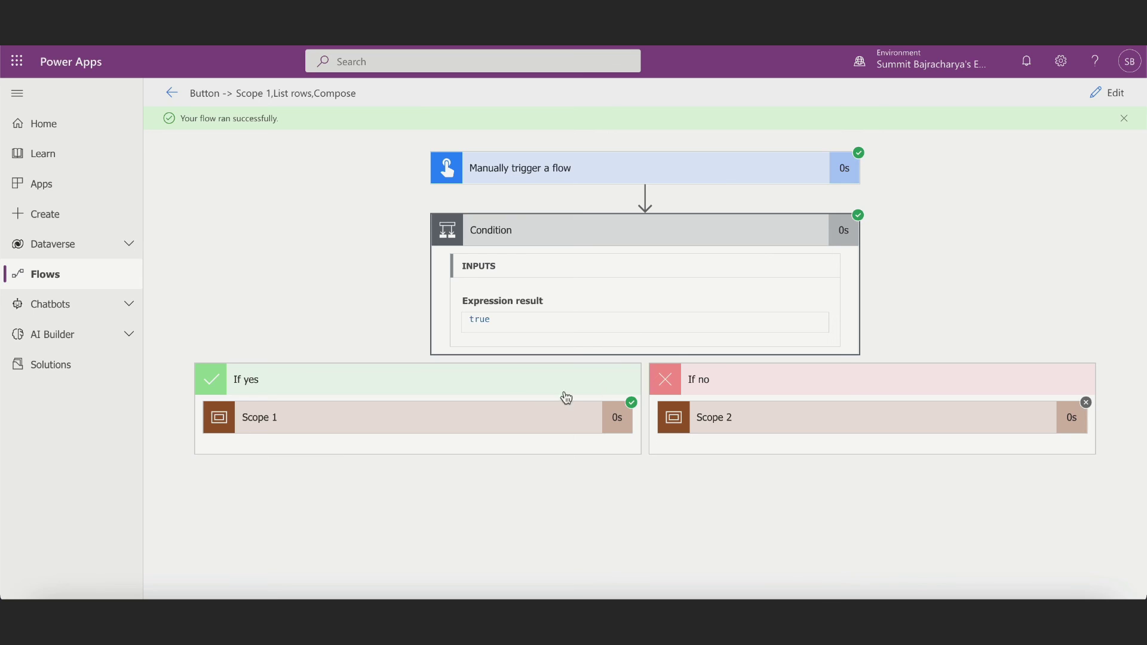
click(464, 425)
scroll(460, 425, down, 1)
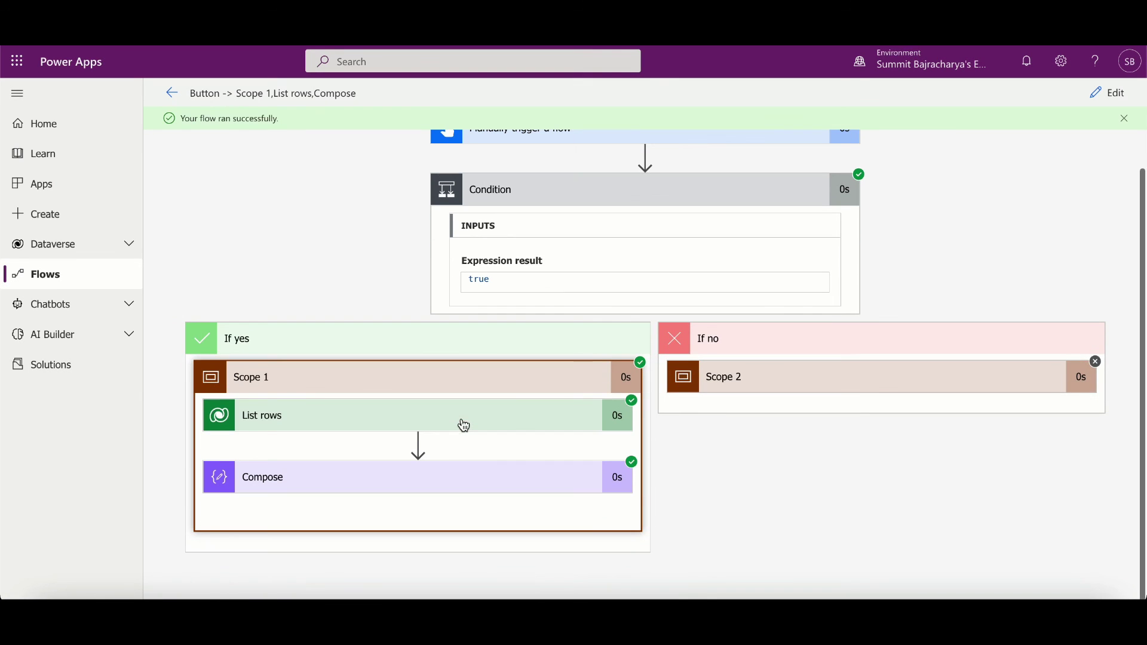
click(765, 385)
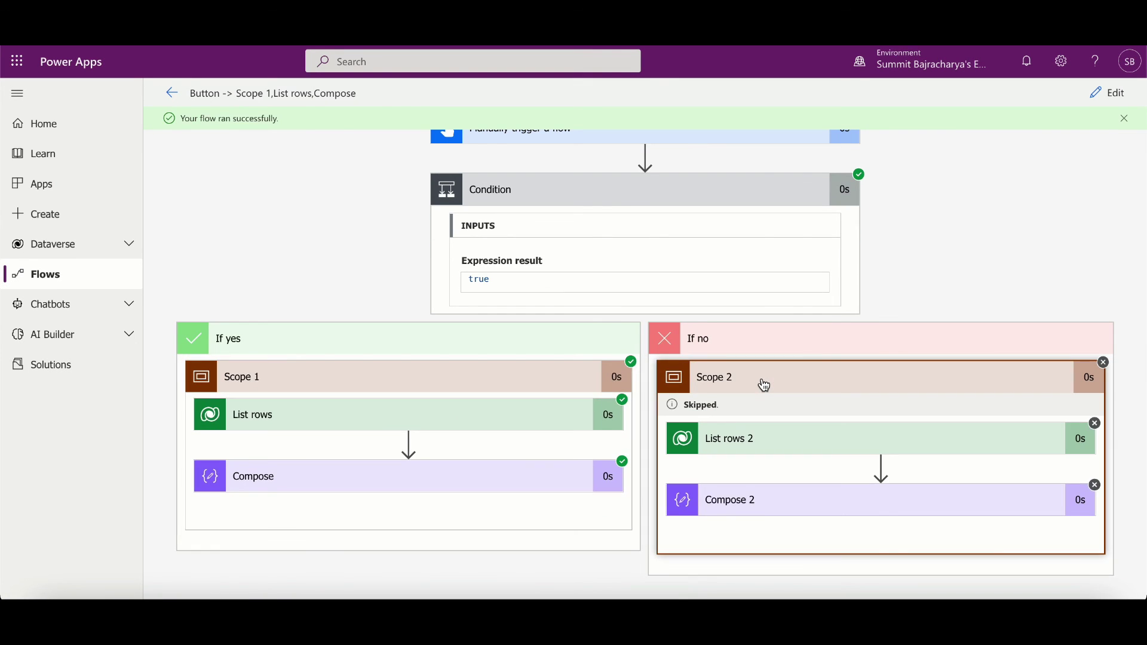